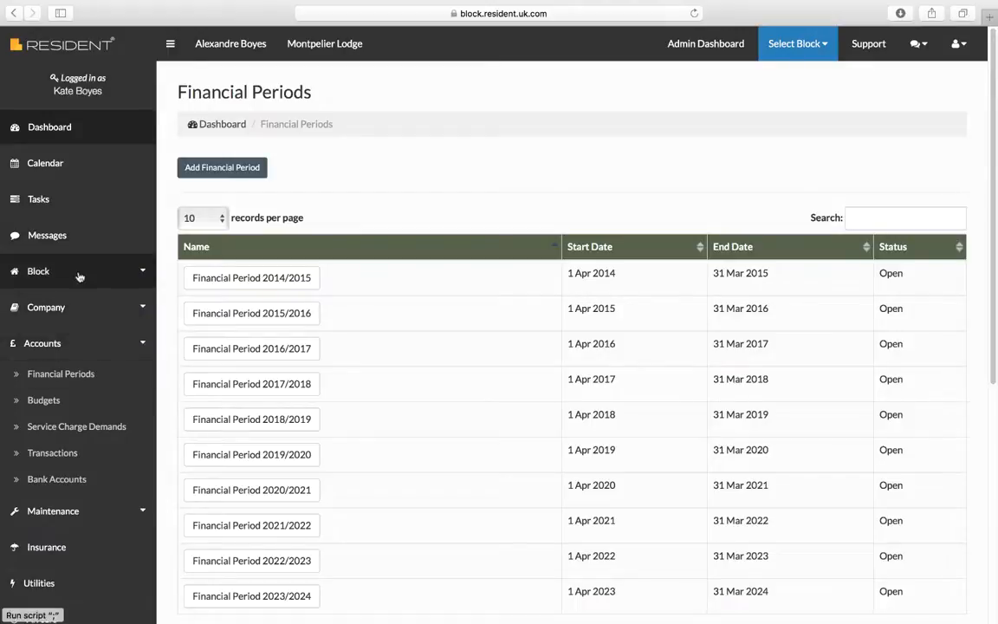
Return to the blocks administration list, search it for "Montp" and access the Montpelier Lodge block.
left_click(221, 125)
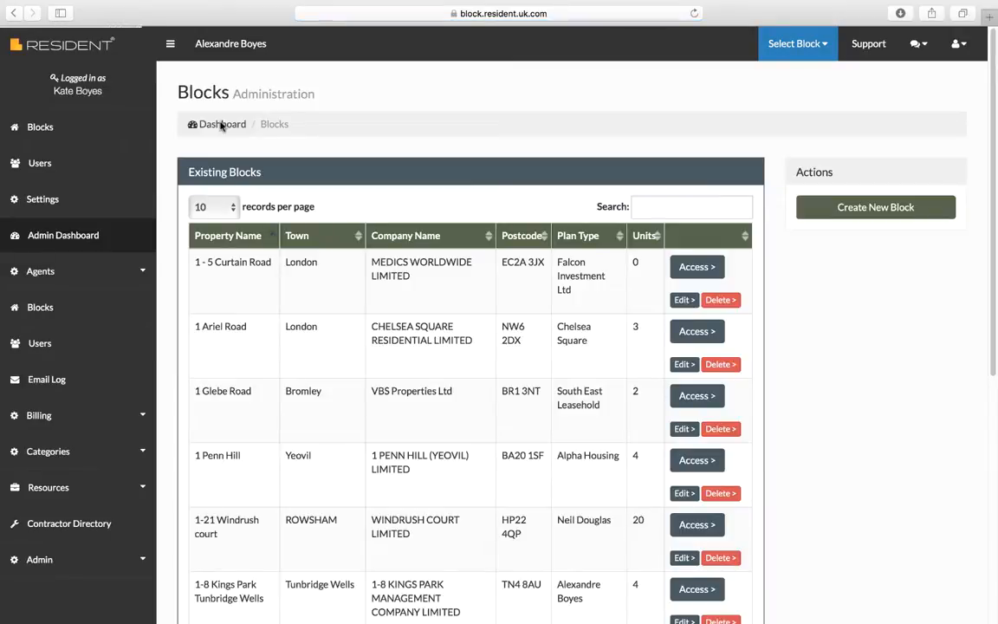
left_click(230, 125)
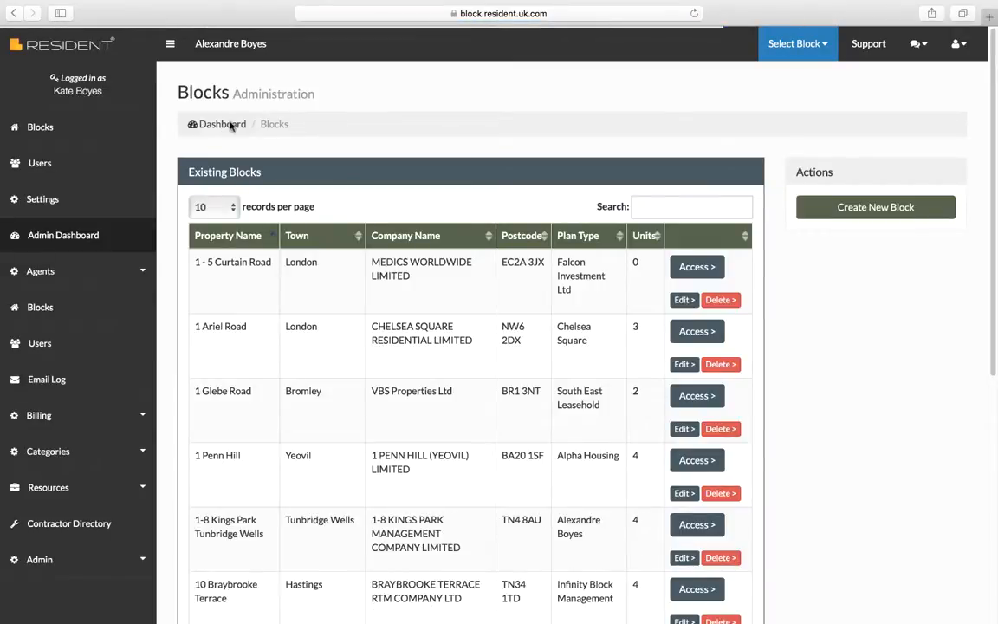
left_click(653, 206)
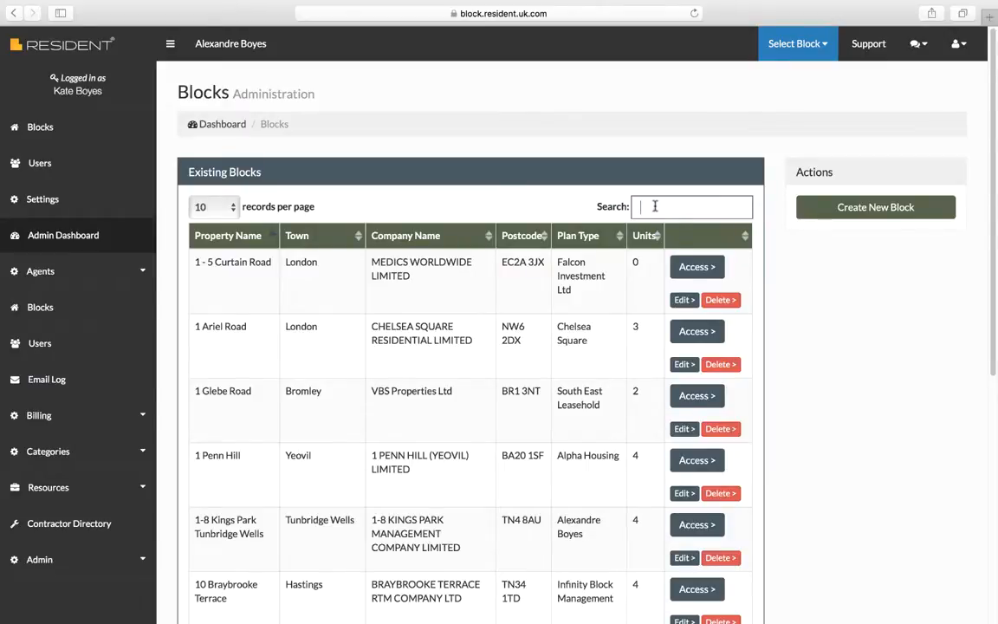
type("Mont")
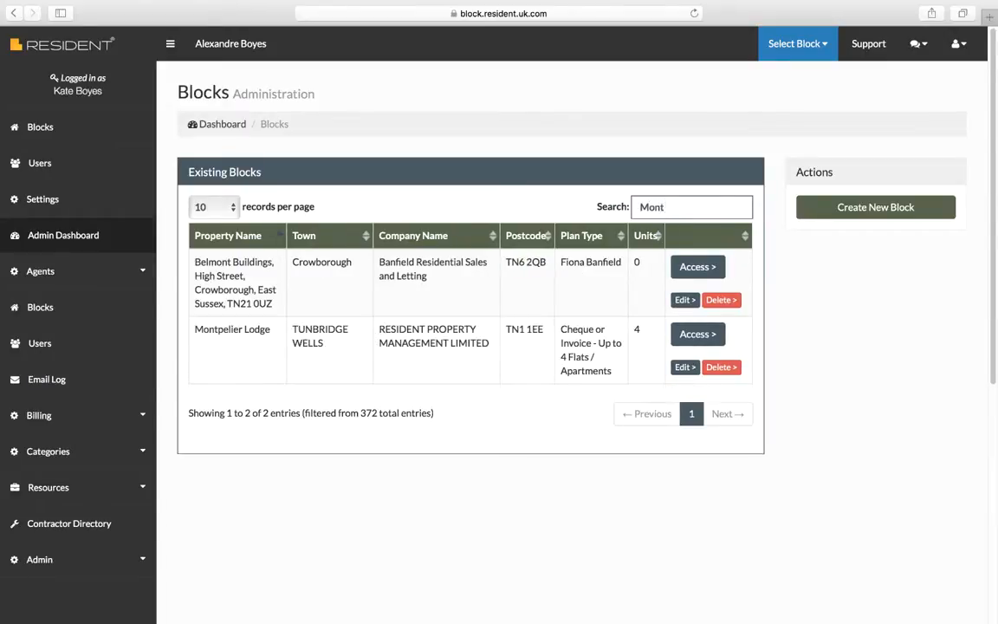
type("p")
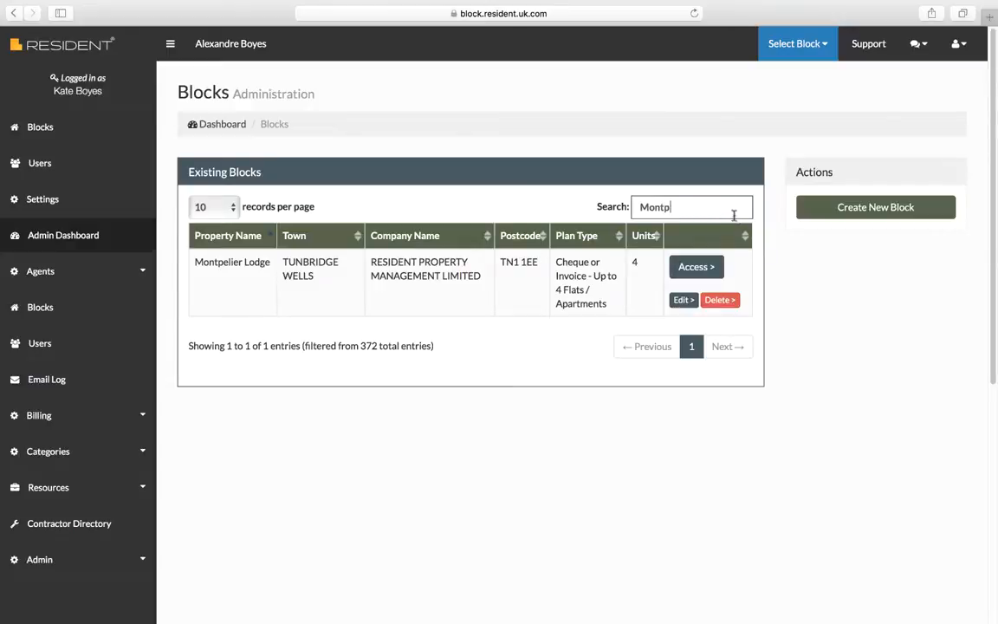
left_click(696, 268)
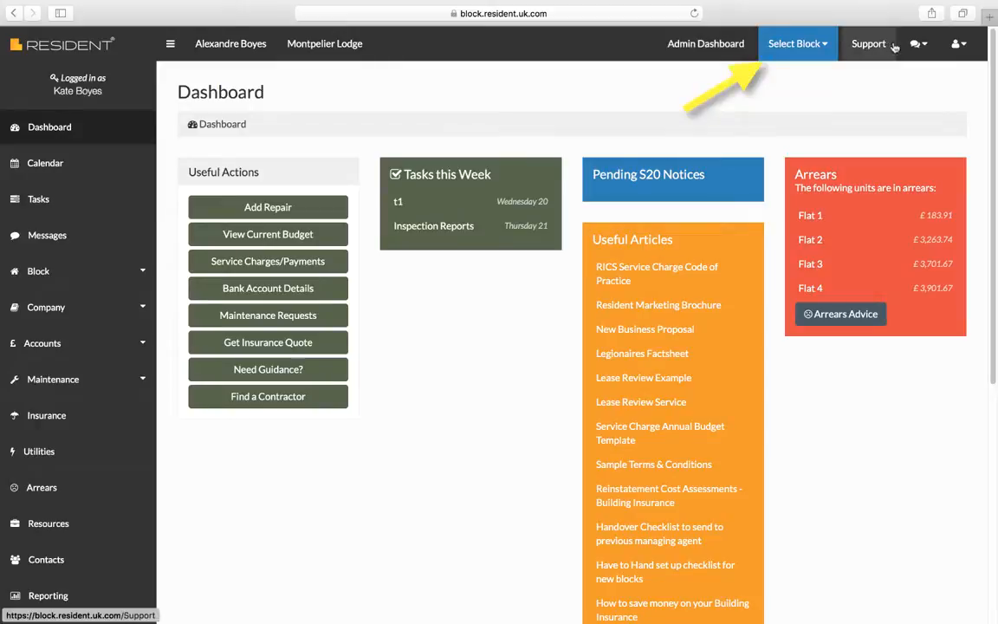
Look through the block selection, messaging and account options, and open the Support page.
left_click(828, 47)
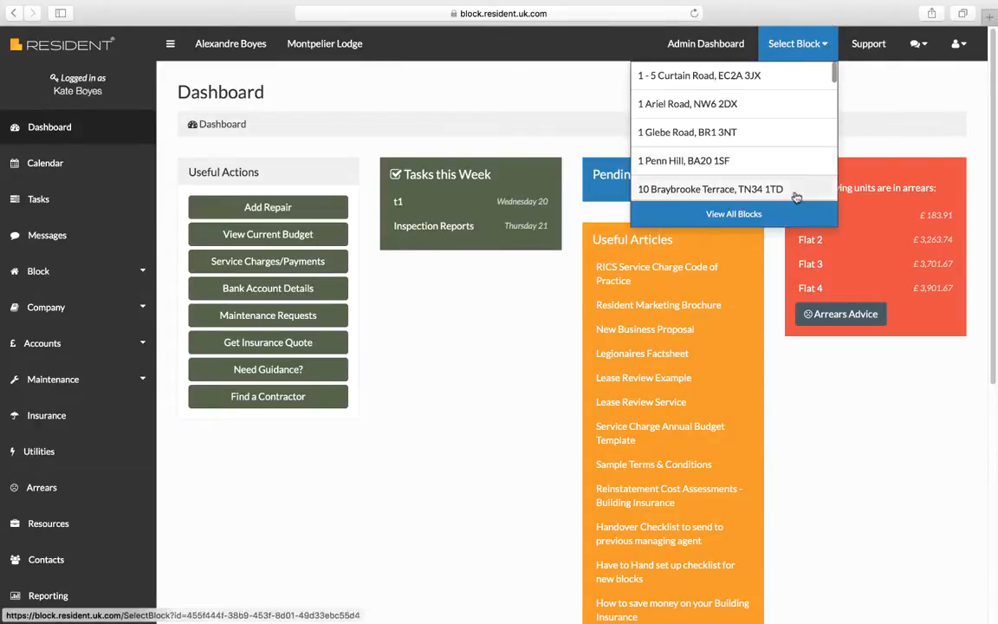
left_click(916, 44)
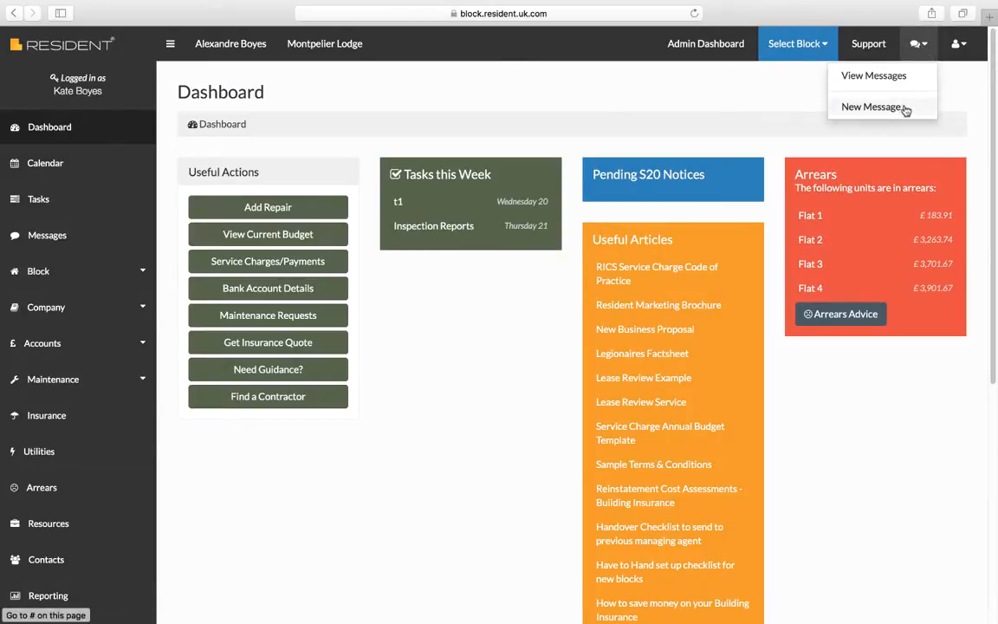
left_click(957, 44)
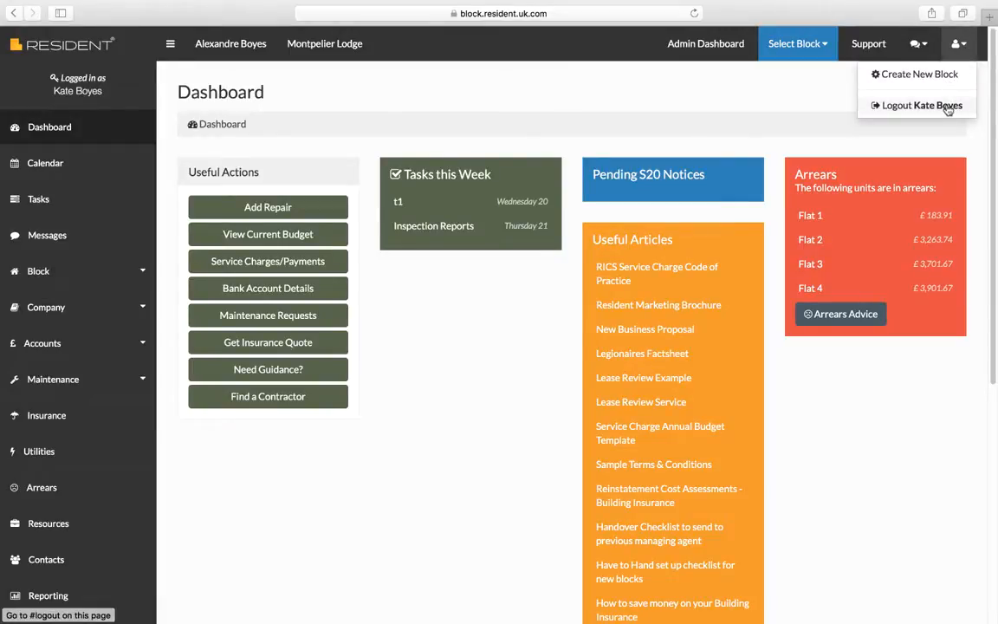
left_click(870, 45)
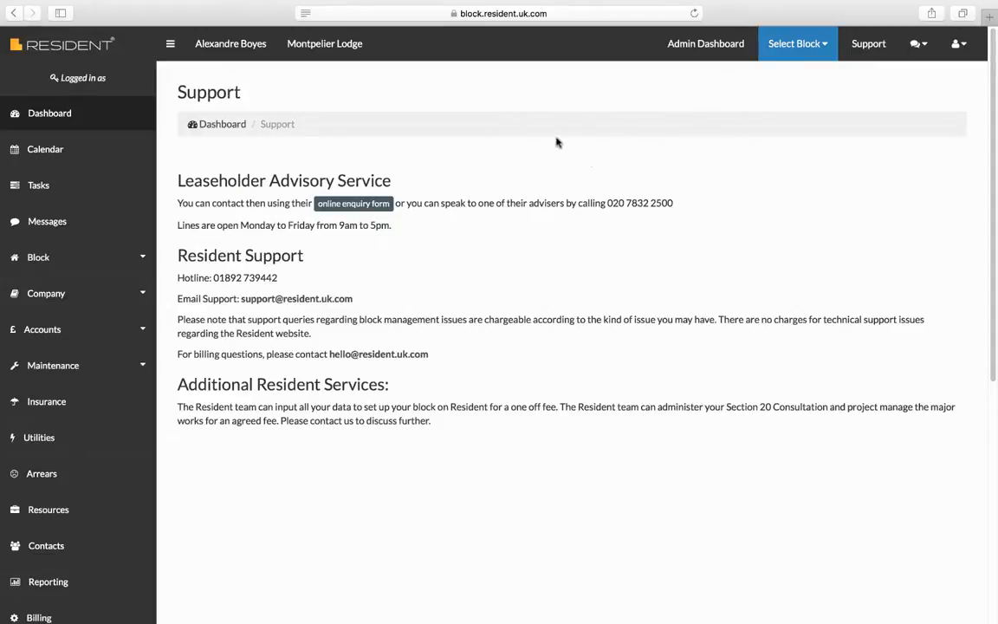
View the Montpelier Lodge dashboard and go back to the Support page.
left_click(338, 52)
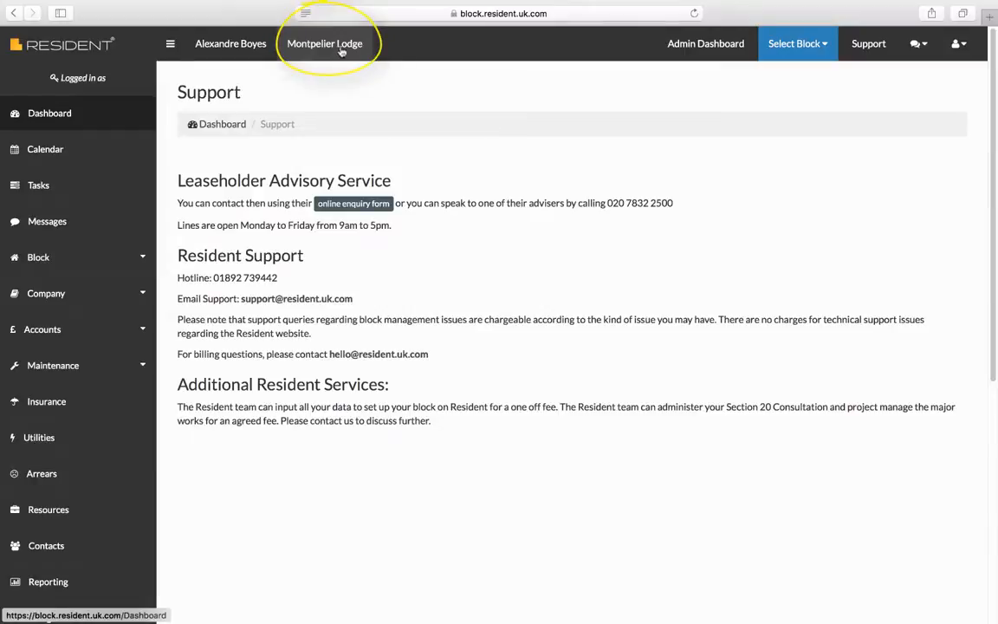
left_click(340, 53)
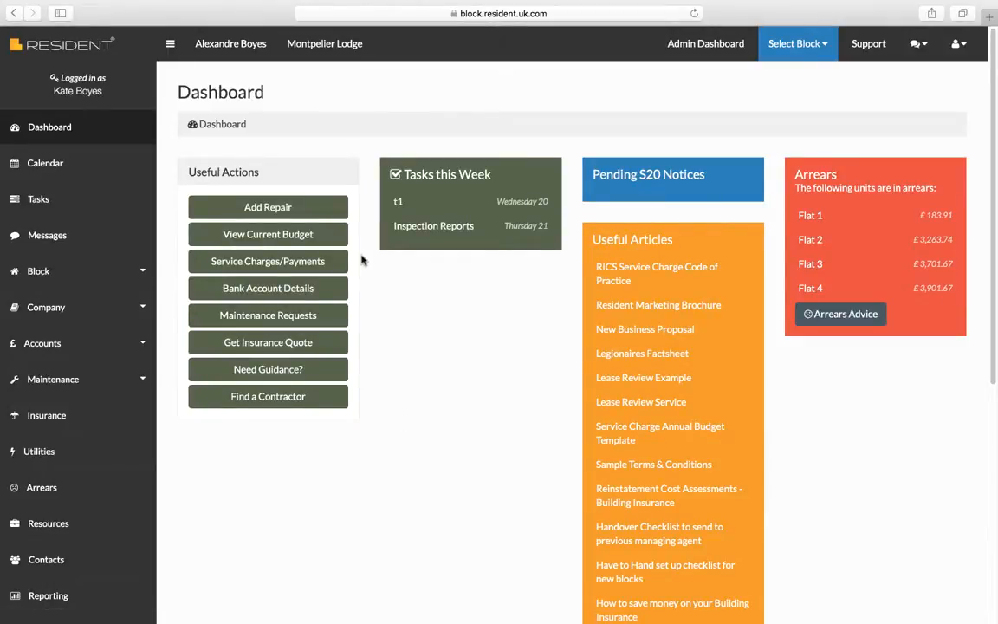
left_click(14, 14)
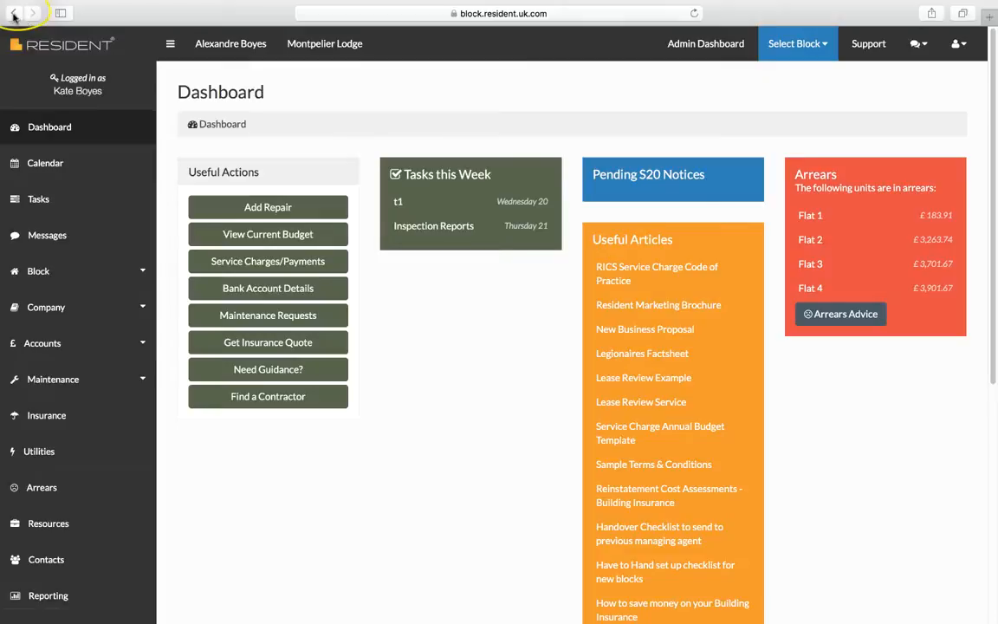
left_click(14, 14)
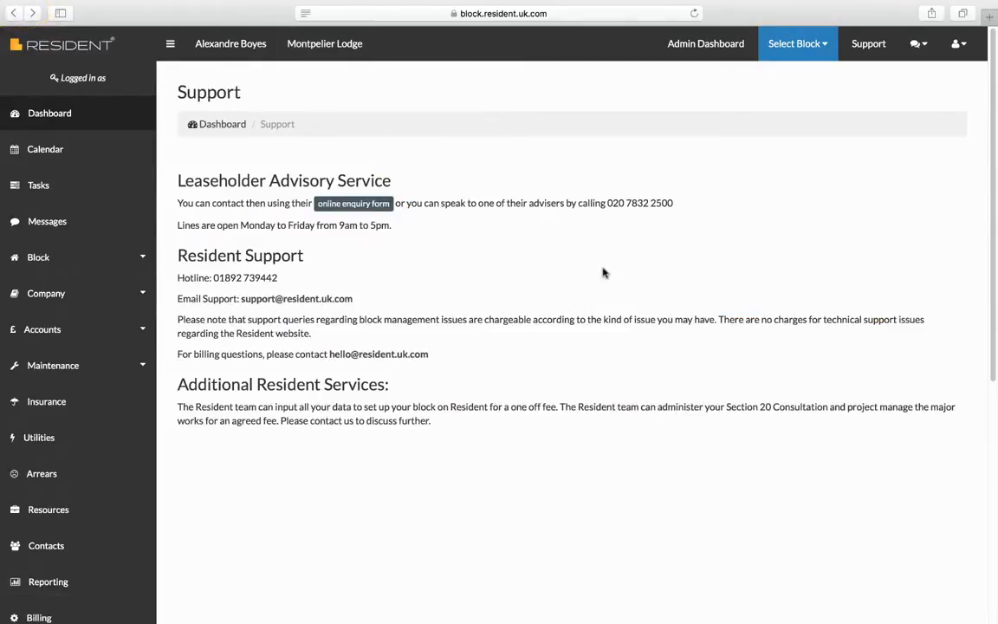
Add Financial Period 2025/2026 to the block's financial periods, picking 3 April 2025 as its start date.
left_click(58, 374)
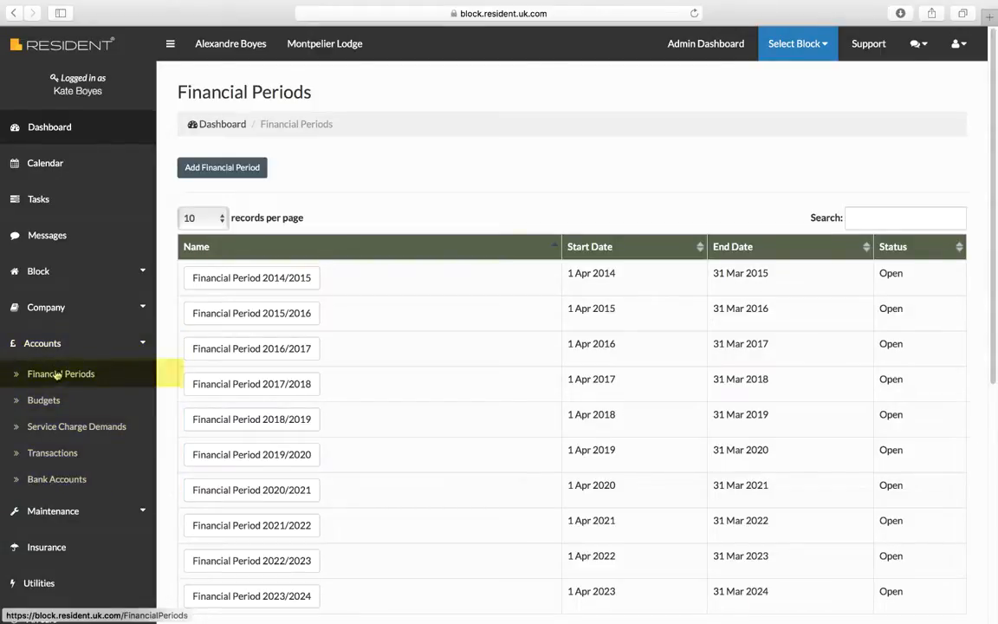
left_click(51, 350)
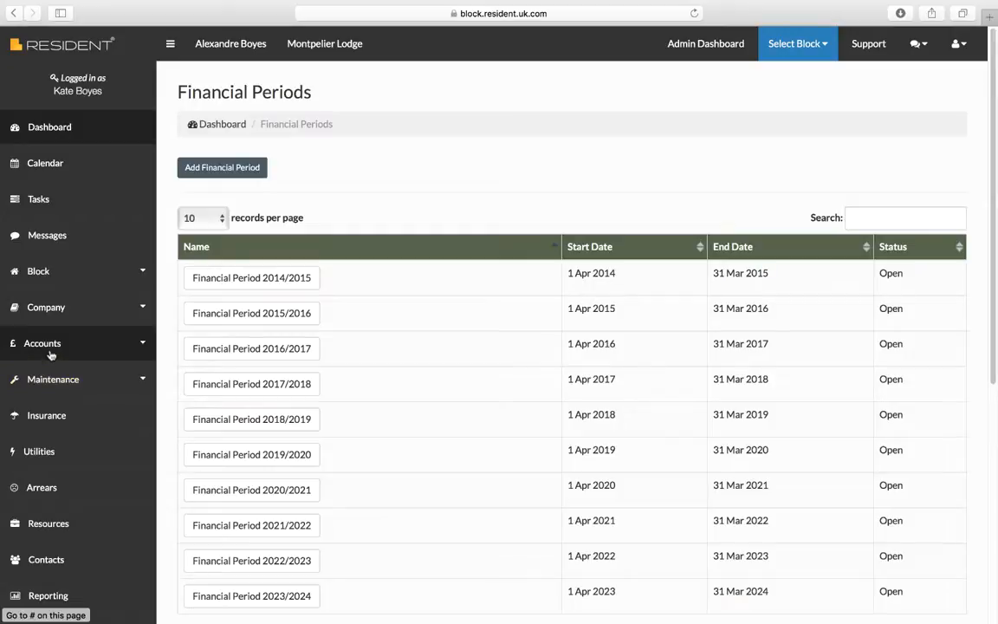
left_click(243, 169)
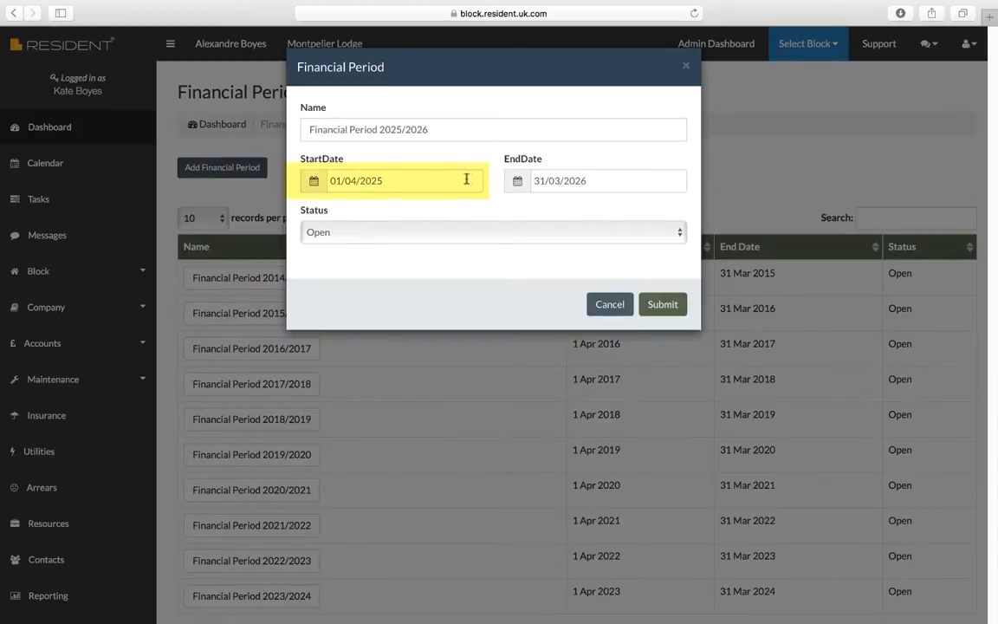
left_click(407, 183)
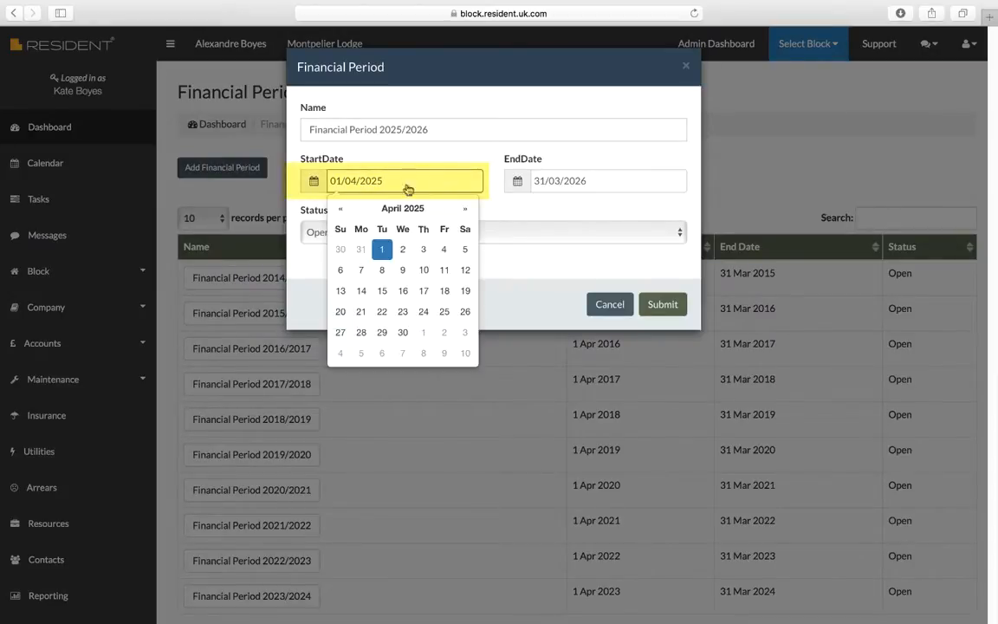
left_click(423, 251)
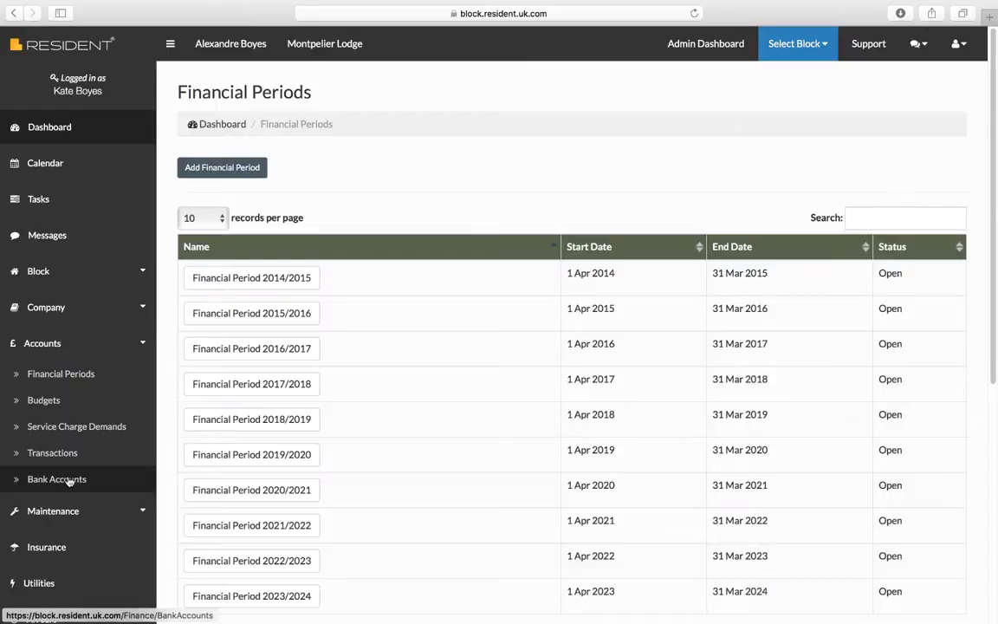
Add a bank account named Bank Account One with its sort code, account number, opening balance 2000 and opening balance date 12/08/2016.
left_click(69, 481)
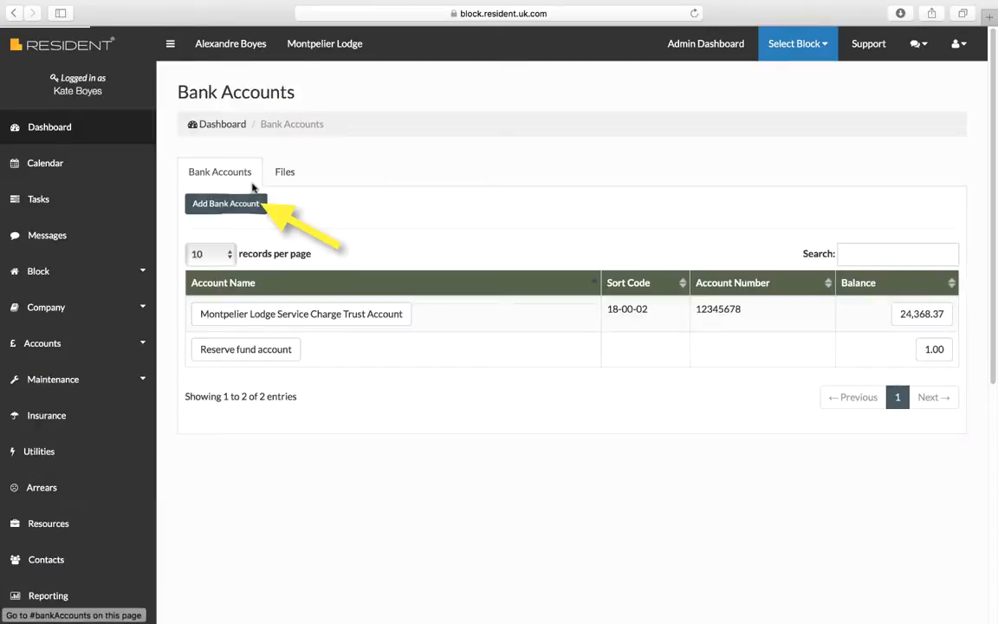
left_click(227, 203)
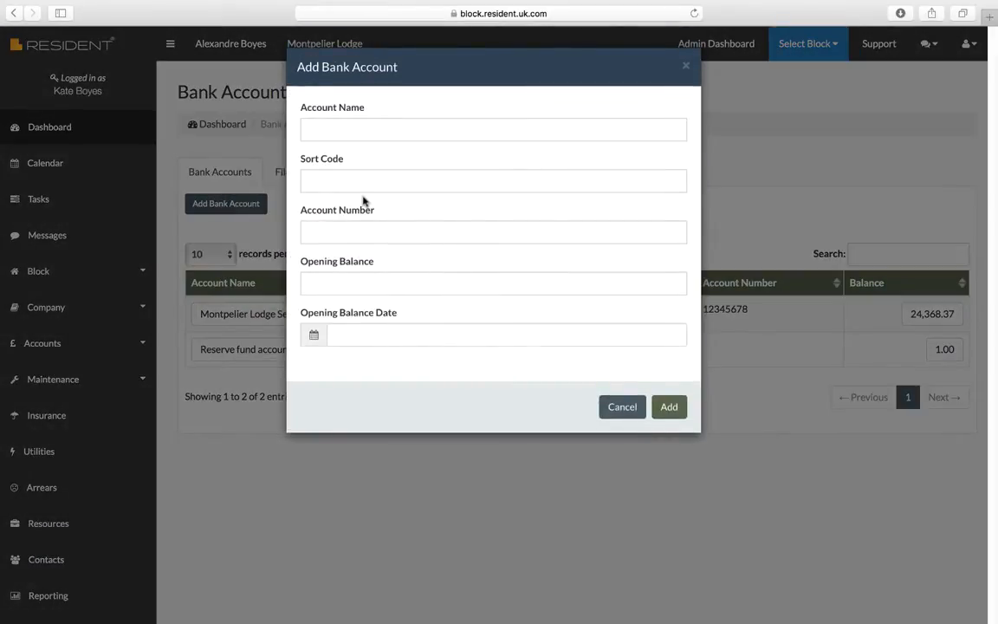
left_click(373, 131)
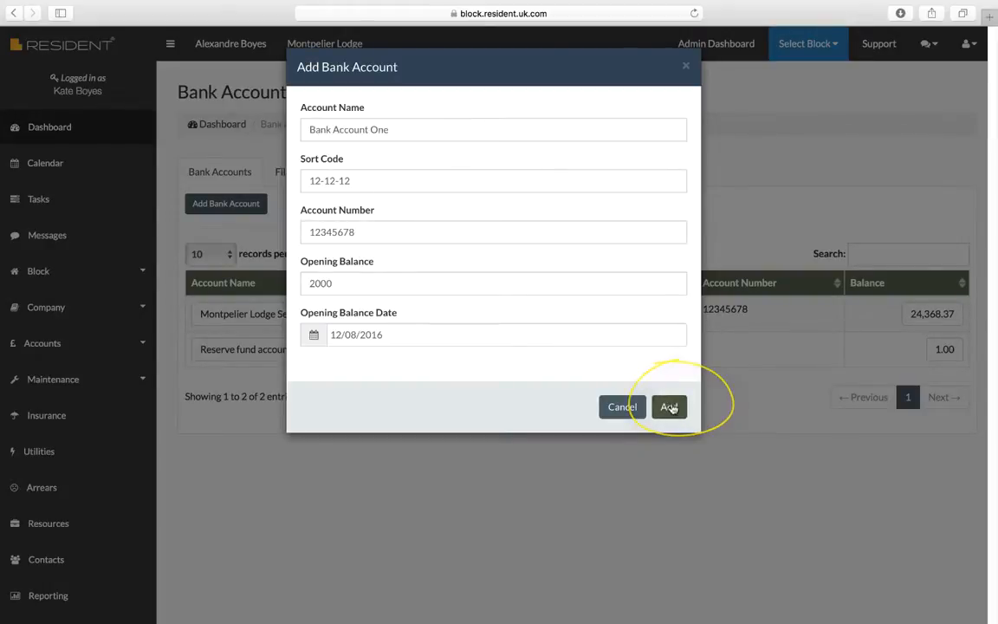
left_click(671, 407)
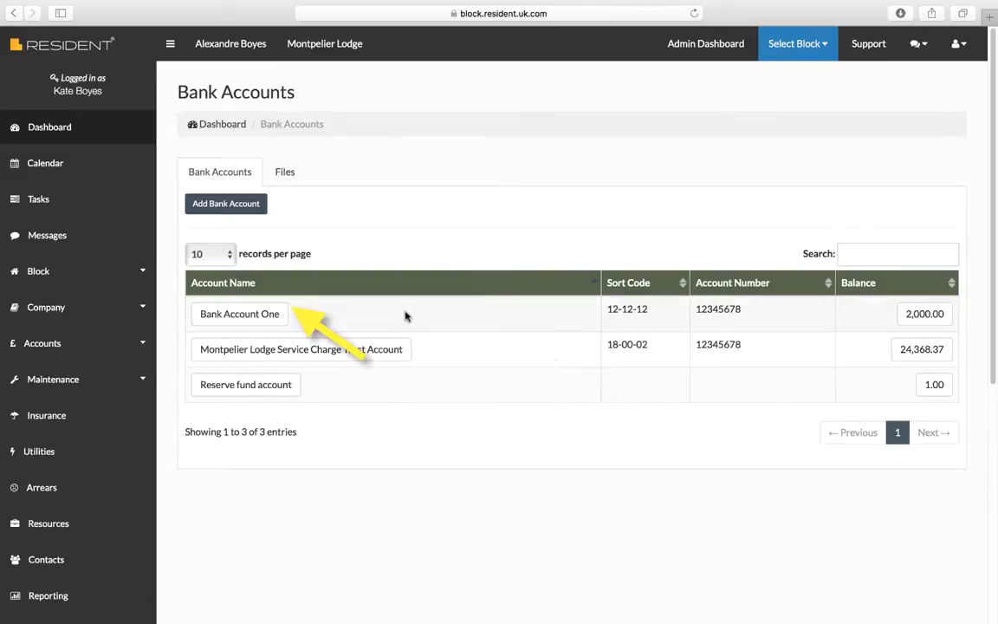
Open Bank Account One for editing and delete it from the bank accounts.
left_click(260, 317)
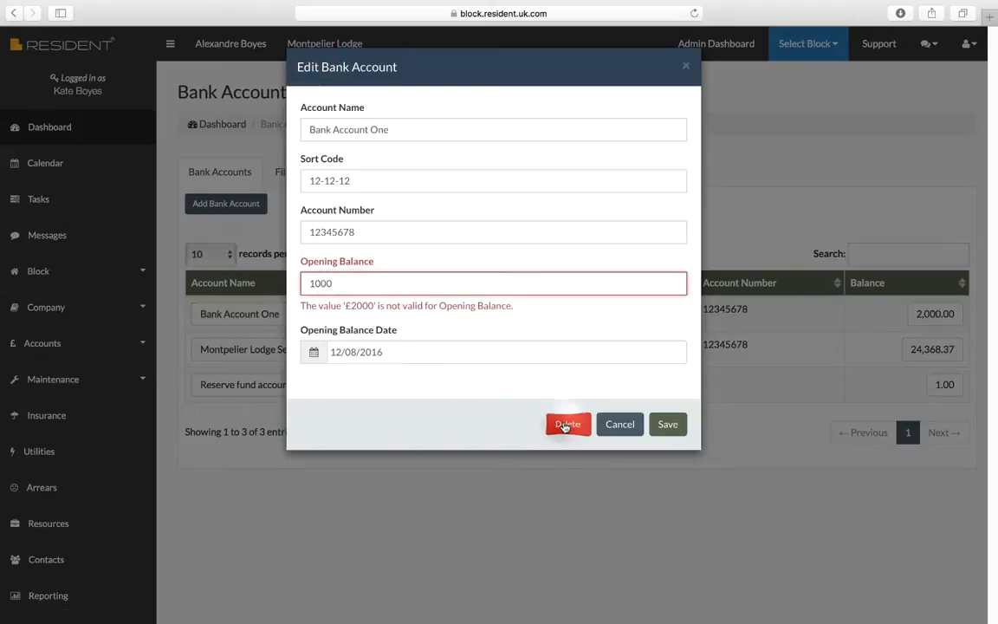
left_click(565, 425)
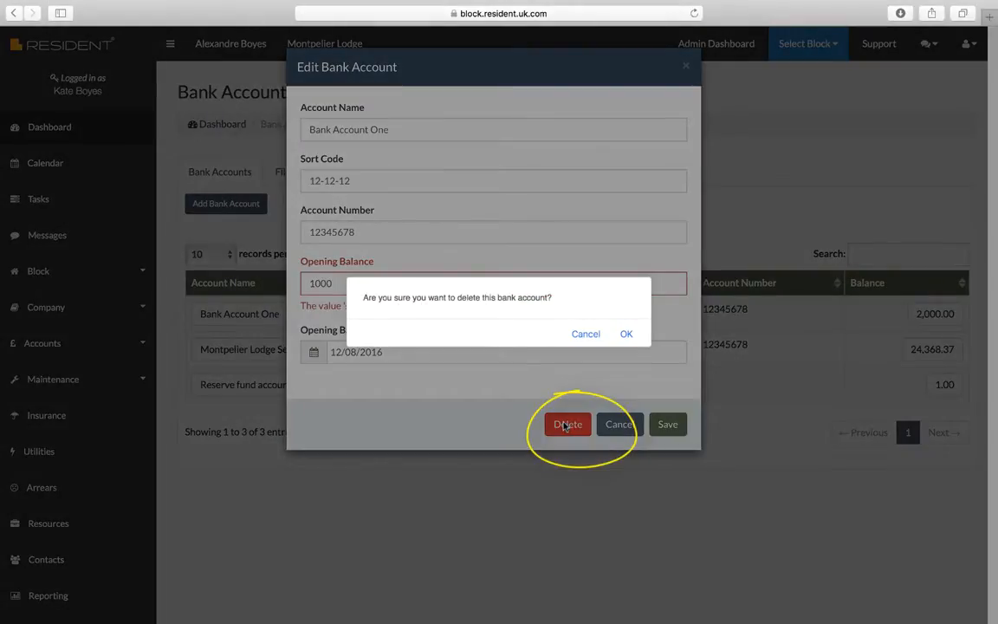
left_click(626, 335)
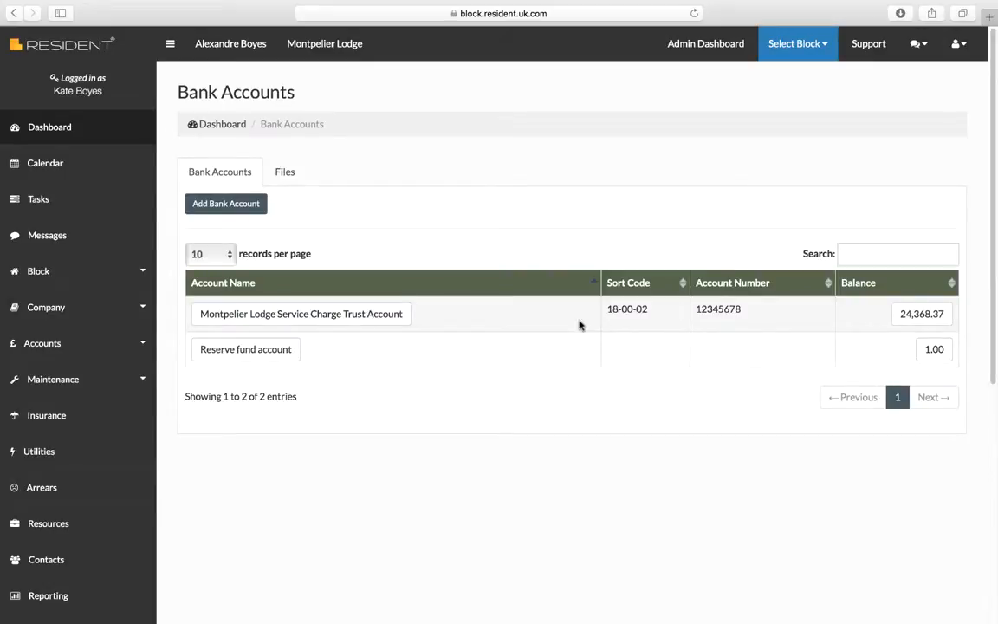
Start a new budget for Financial Period 2023/2024 with the income category Service Charge.
left_click(43, 343)
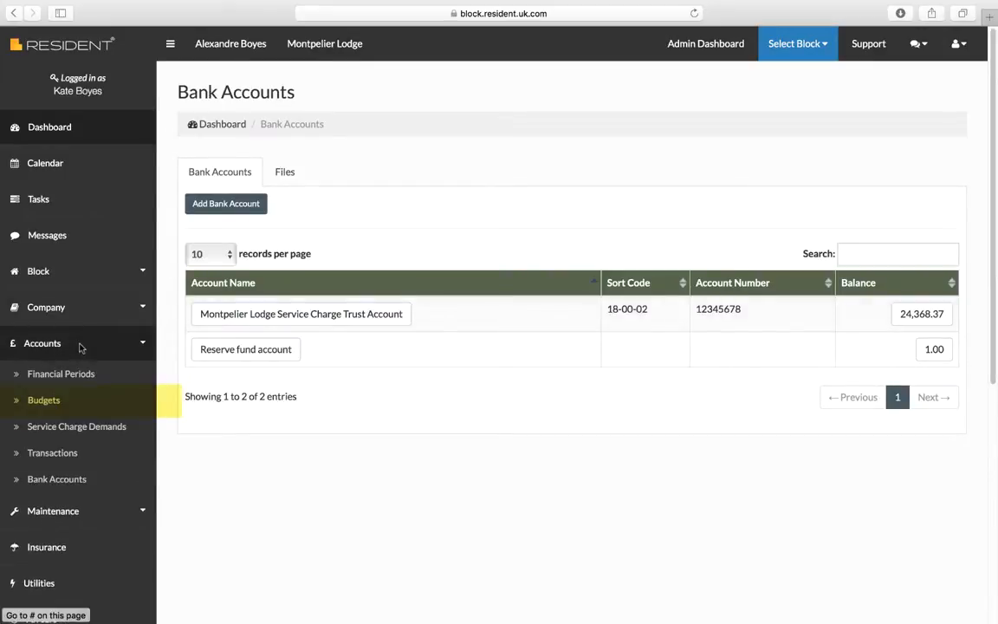
left_click(43, 400)
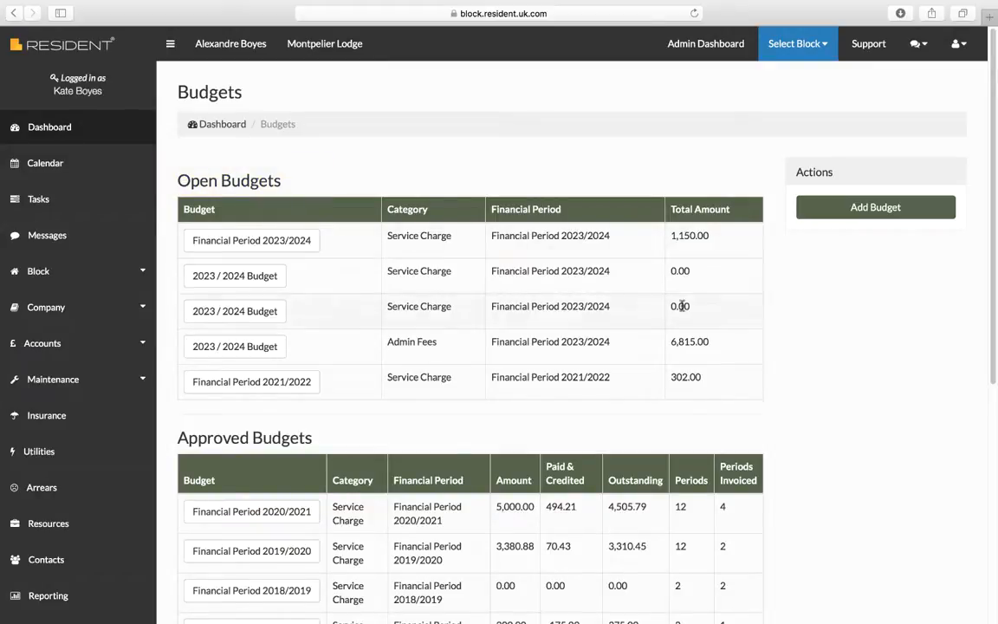
left_click(860, 206)
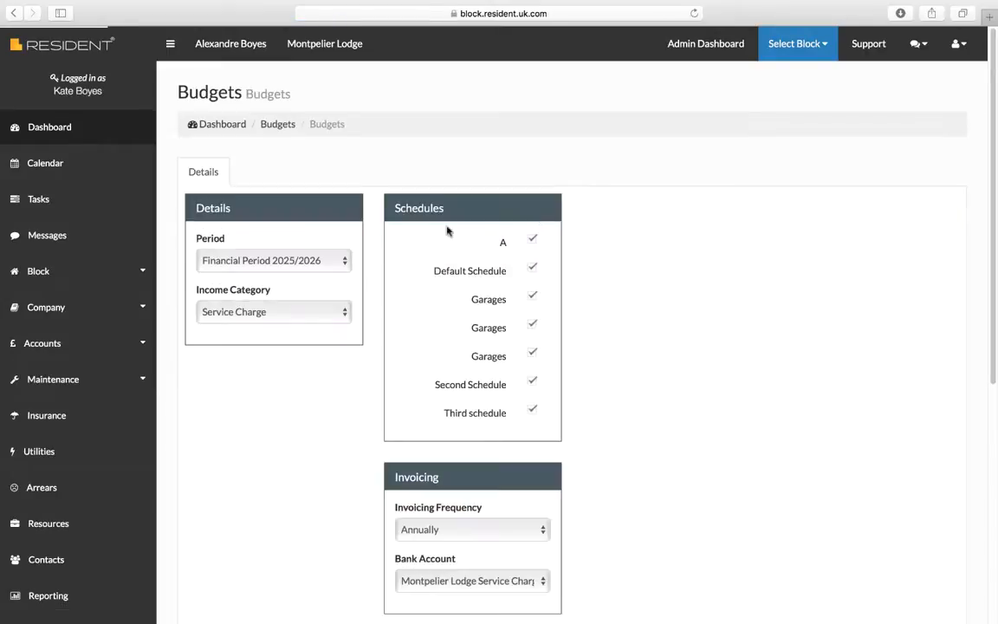
left_click(347, 264)
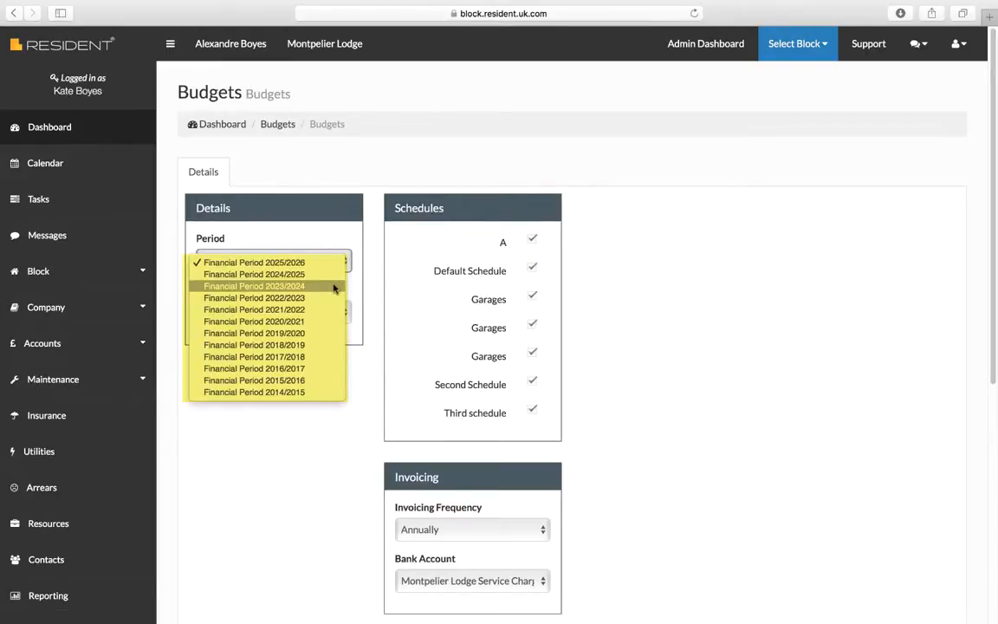
left_click(334, 285)
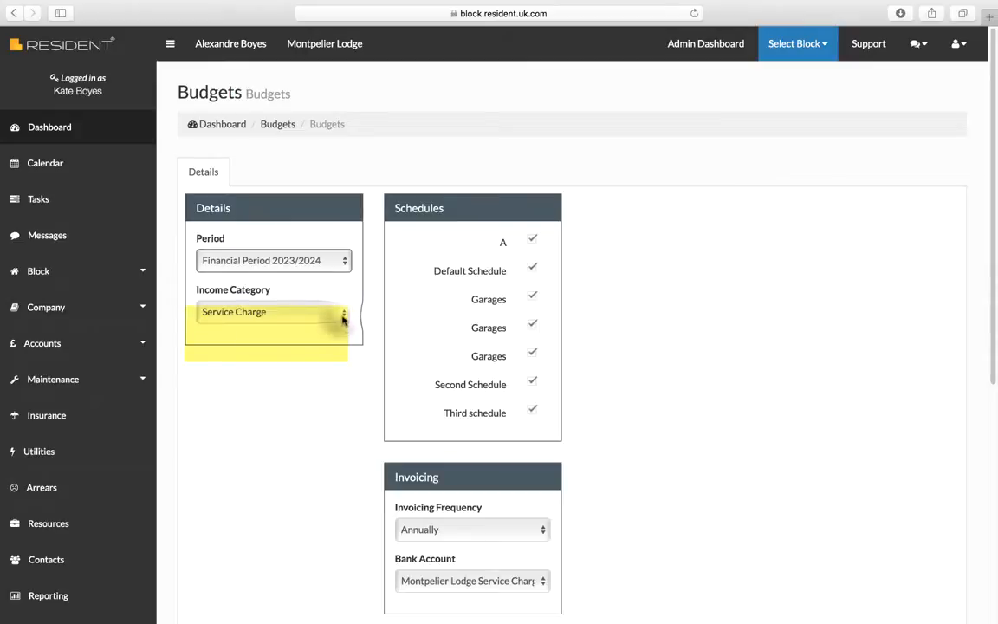
left_click(343, 316)
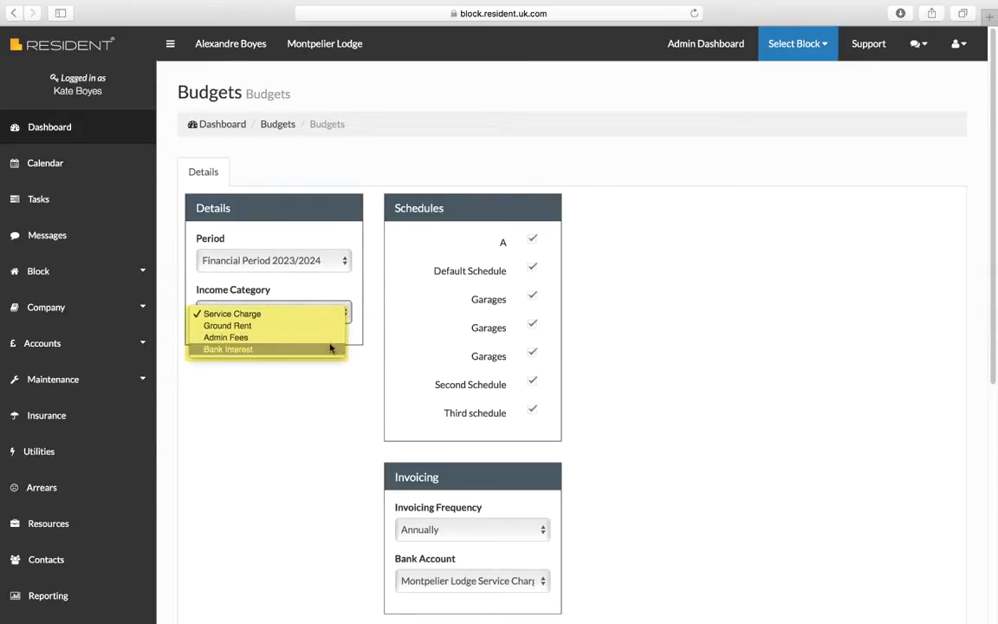
left_click(324, 314)
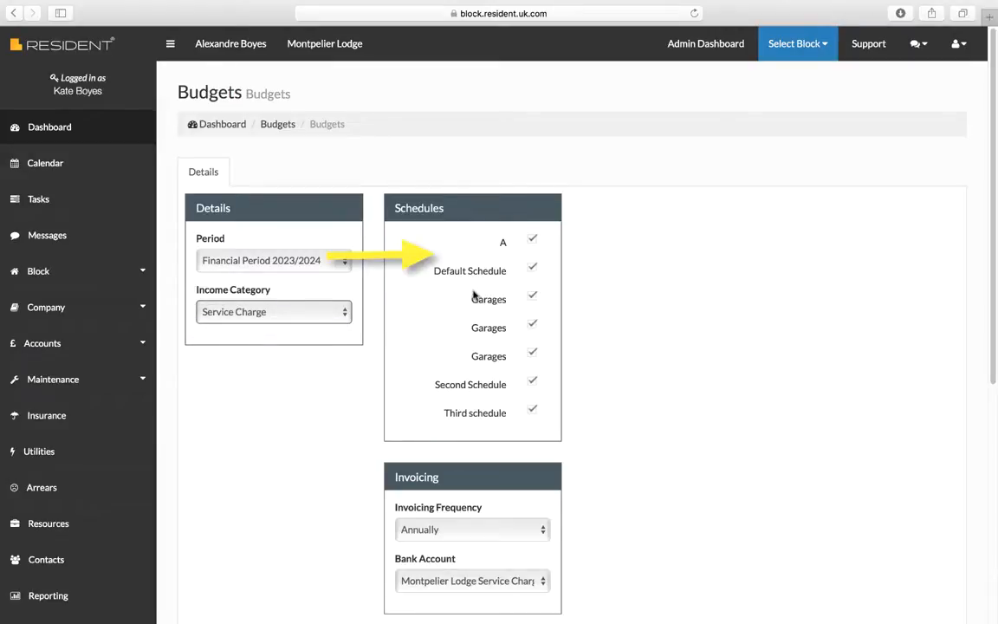
Exclude two of the three Garages schedules from the budget, invoicing it Quarterly through the Montpelier Lodge Service Charge Trust Account.
left_click(533, 327)
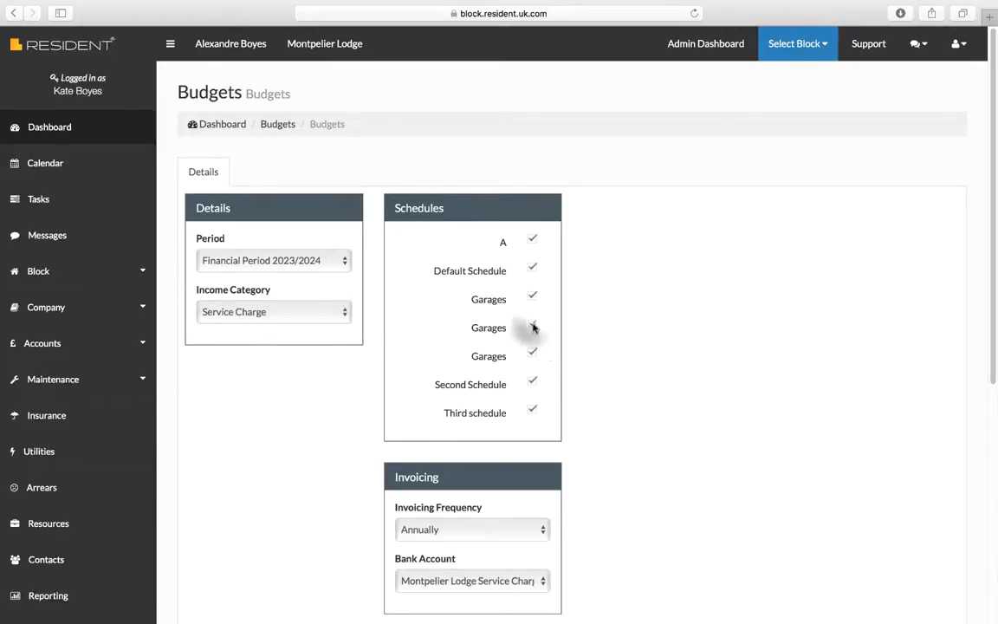
left_click(533, 356)
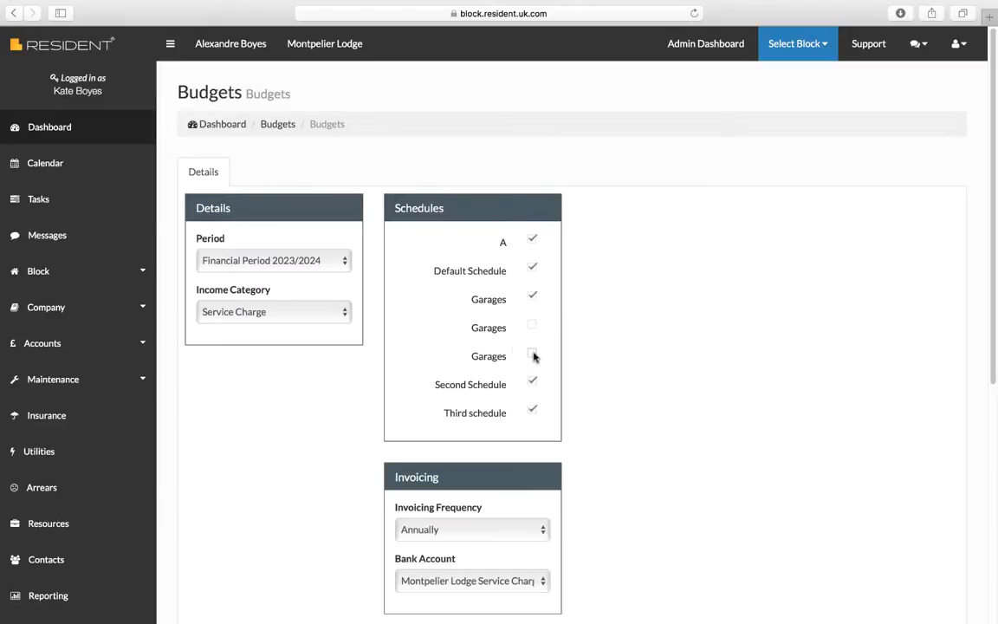
left_click(541, 531)
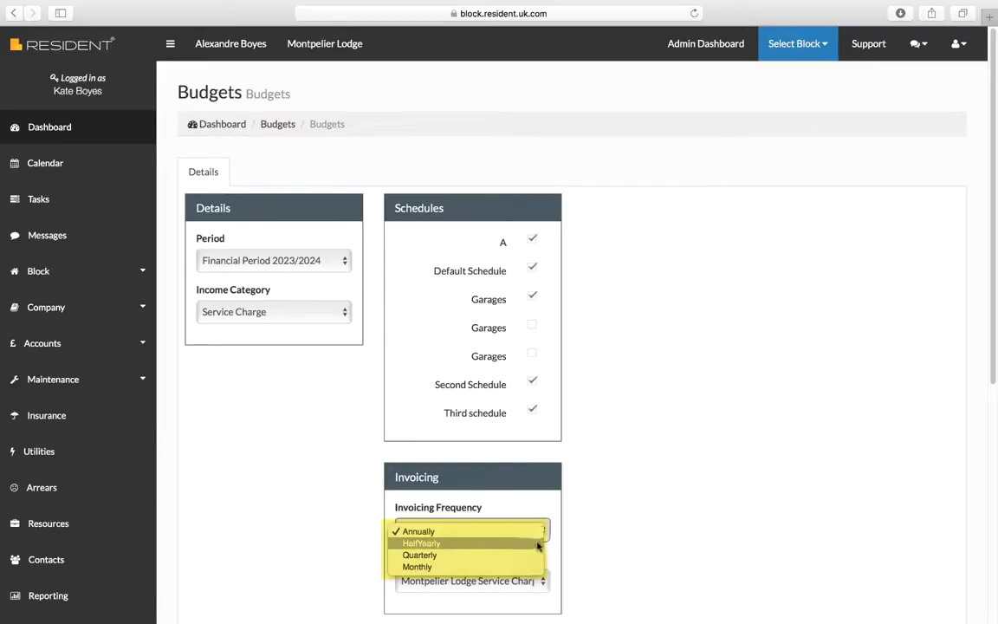
left_click(541, 554)
left_click(542, 582)
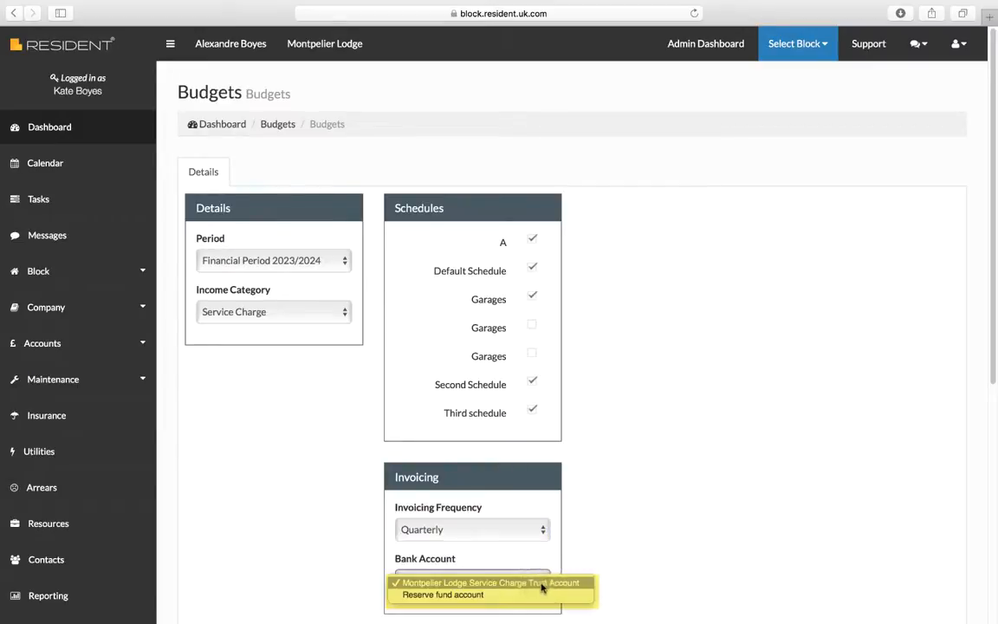
left_click(540, 584)
Open the approved Financial Period 2020/2021 budget and enable automatic demand generation and invoice emailing for the Aug-2020 / Sep-2020 period.
left_click(275, 125)
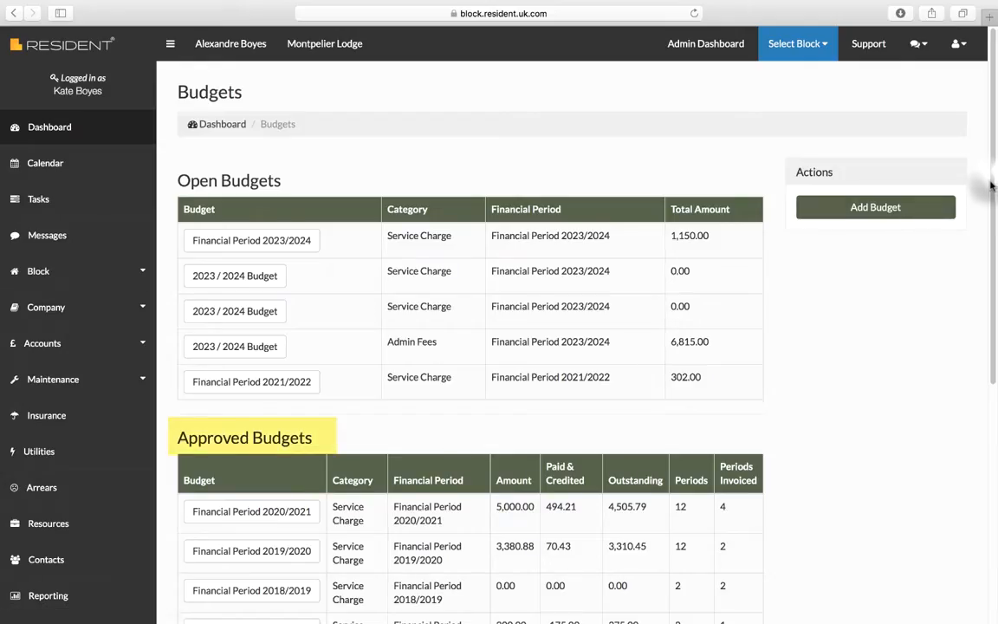
scroll(993, 187, "down", 5)
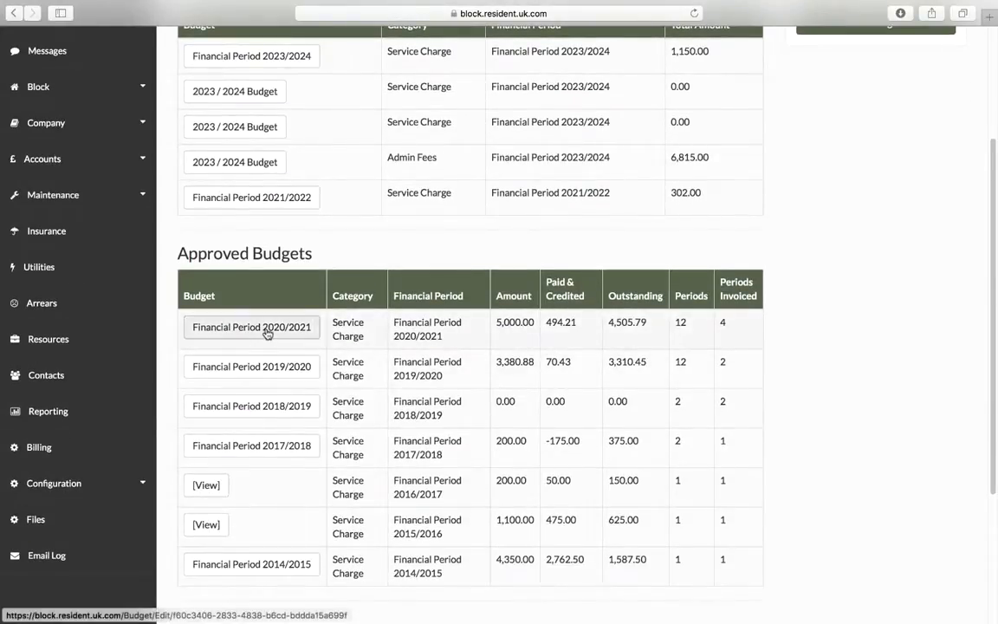
scroll(268, 335, "up", 1)
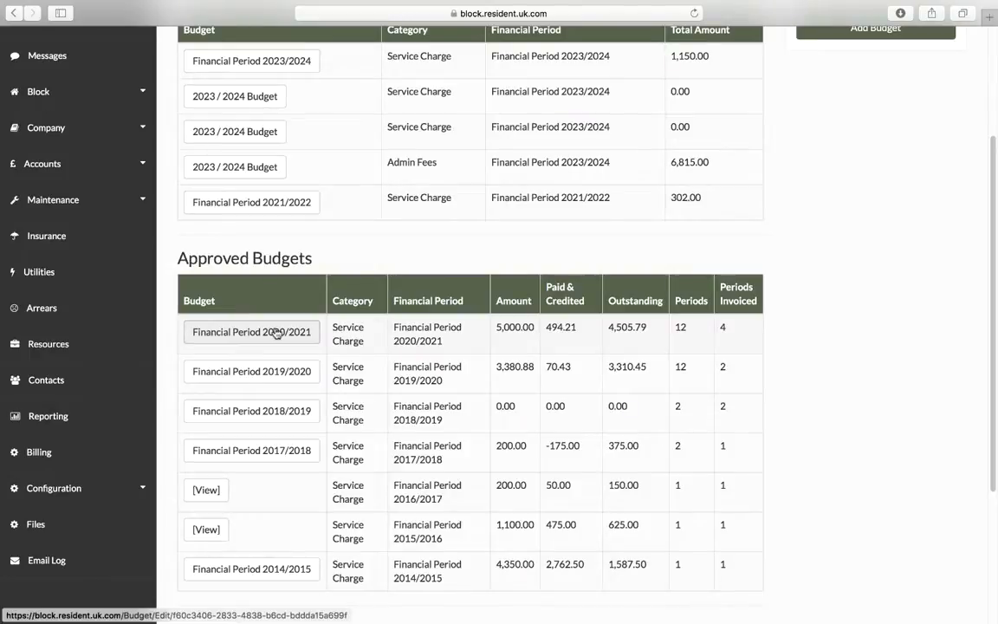
left_click(270, 332)
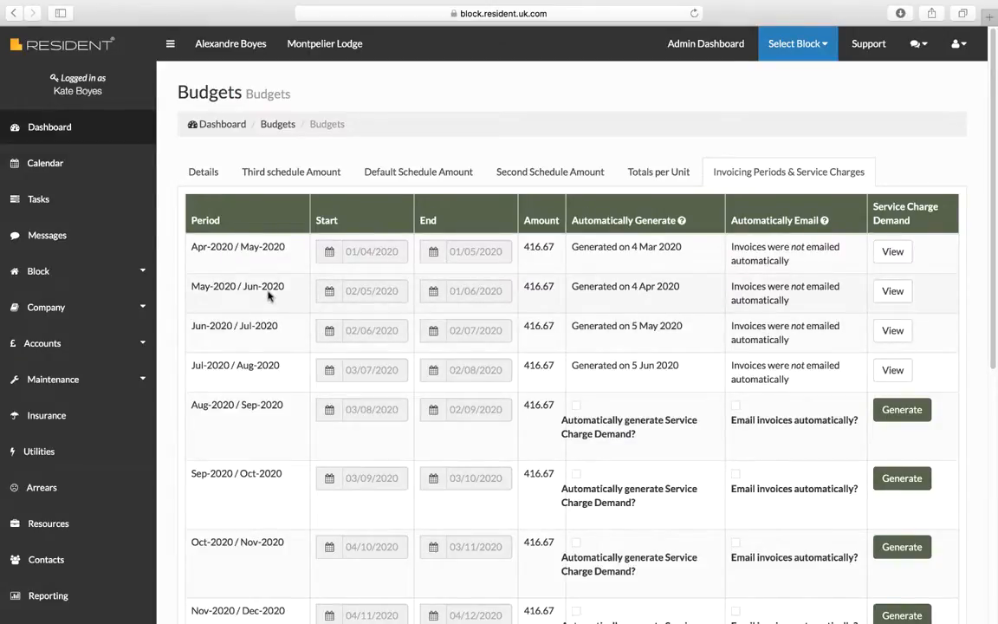
left_click(577, 407)
left_click(735, 405)
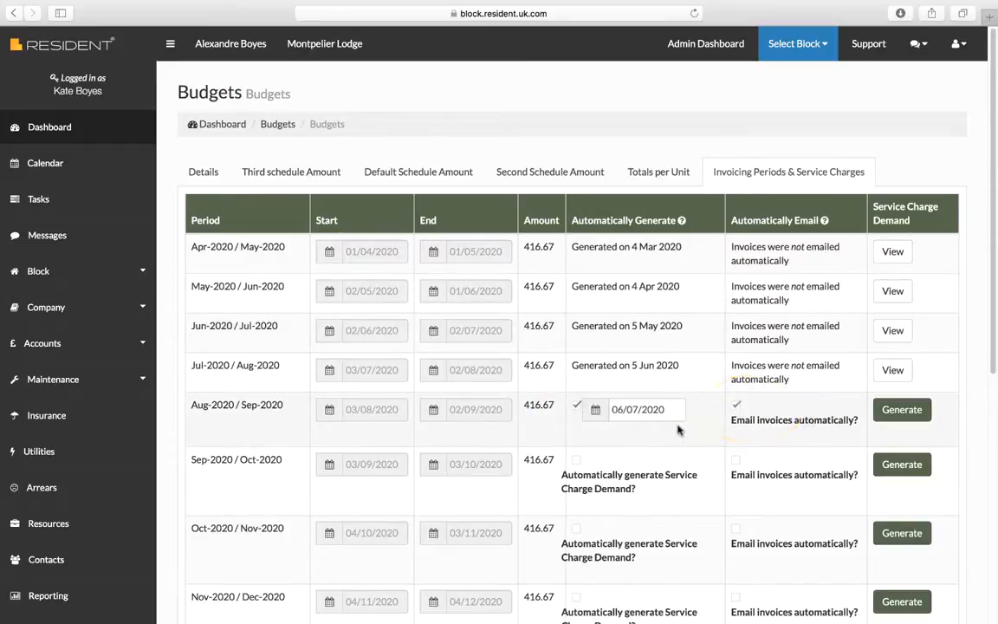
Generate the service charge demand for Aug-2020 / Sep-2020 and download the invoice for Flat 1.
left_click(898, 409)
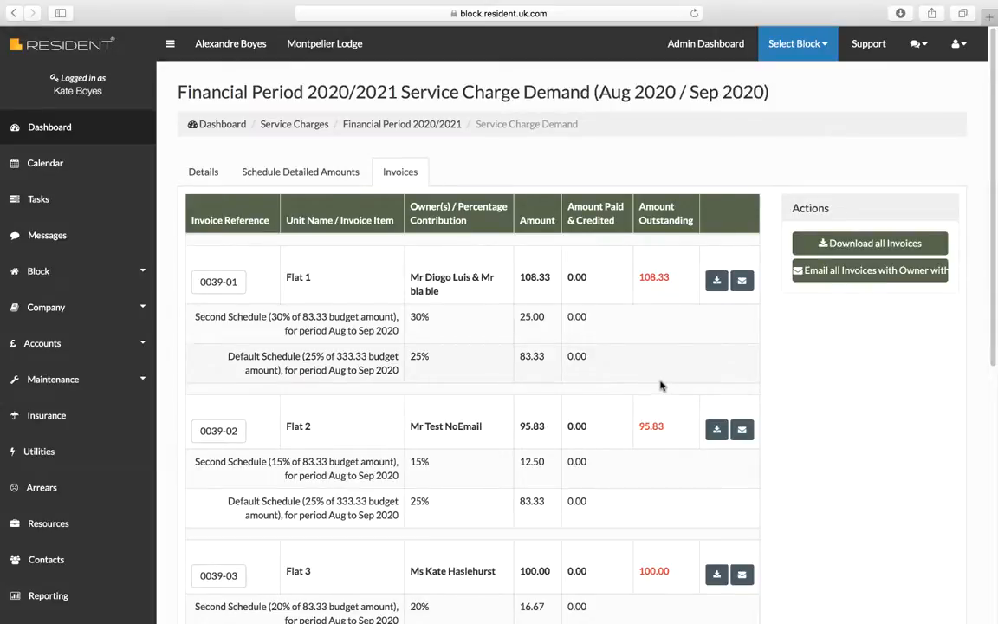
left_click(716, 282)
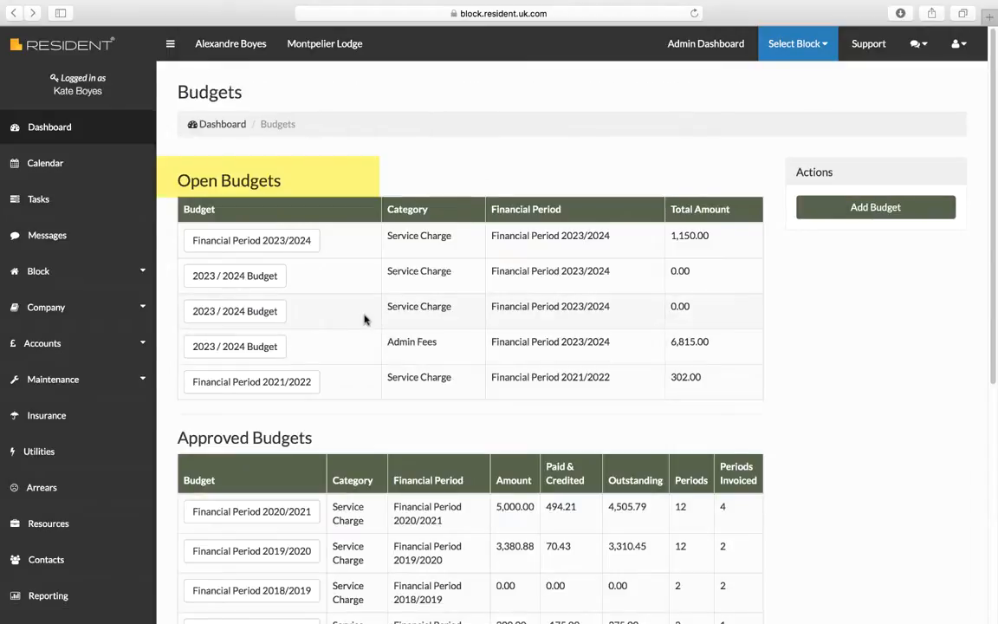
Open the Financial Period 2023/2024 service charge budget among the open budgets and examine its Third schedule and Garages amounts.
left_click(272, 246)
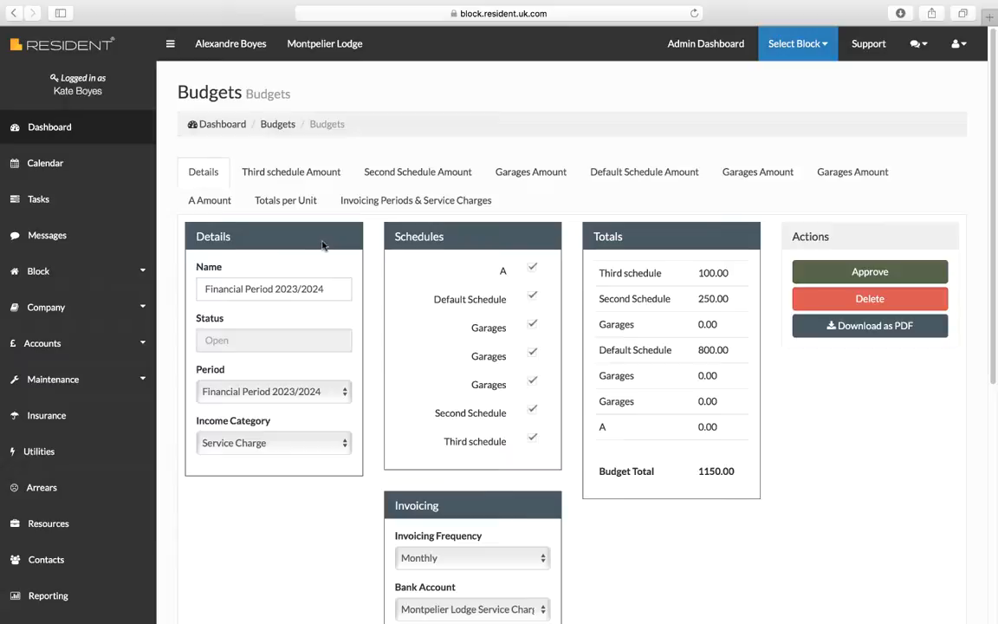
left_click(292, 179)
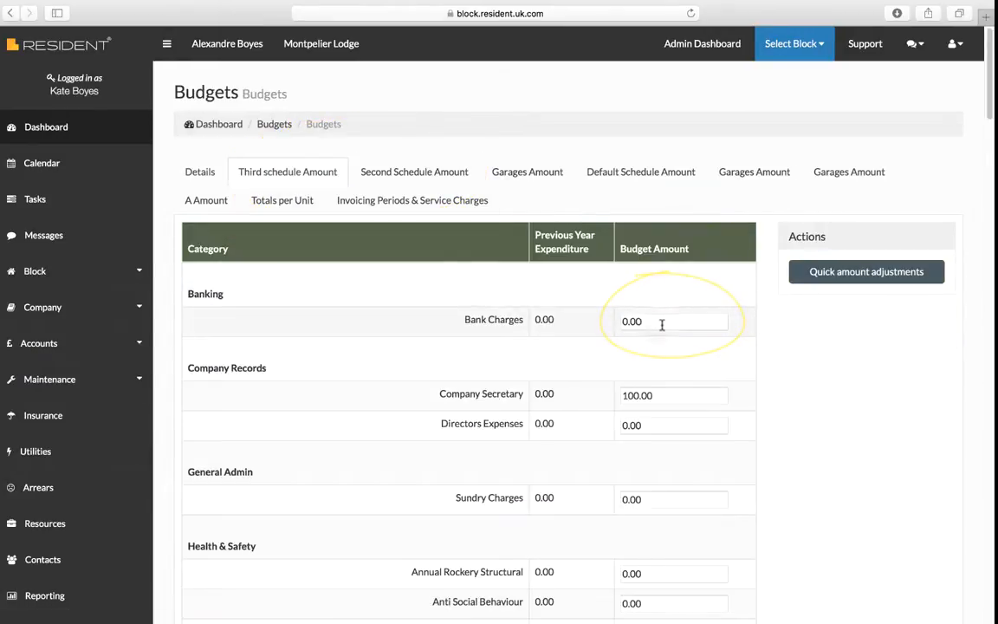
left_click(527, 173)
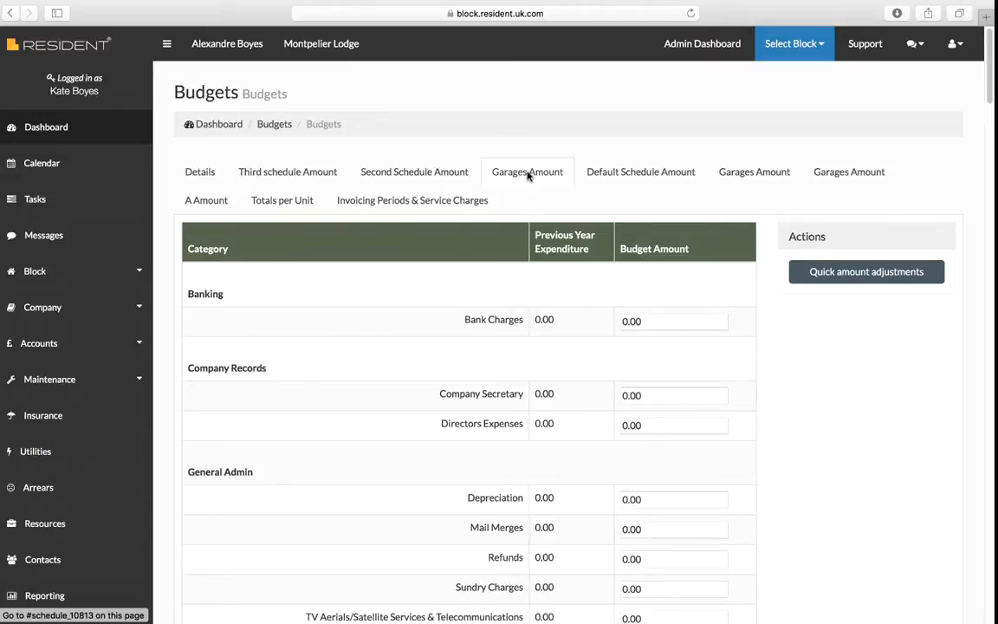
left_click(280, 200)
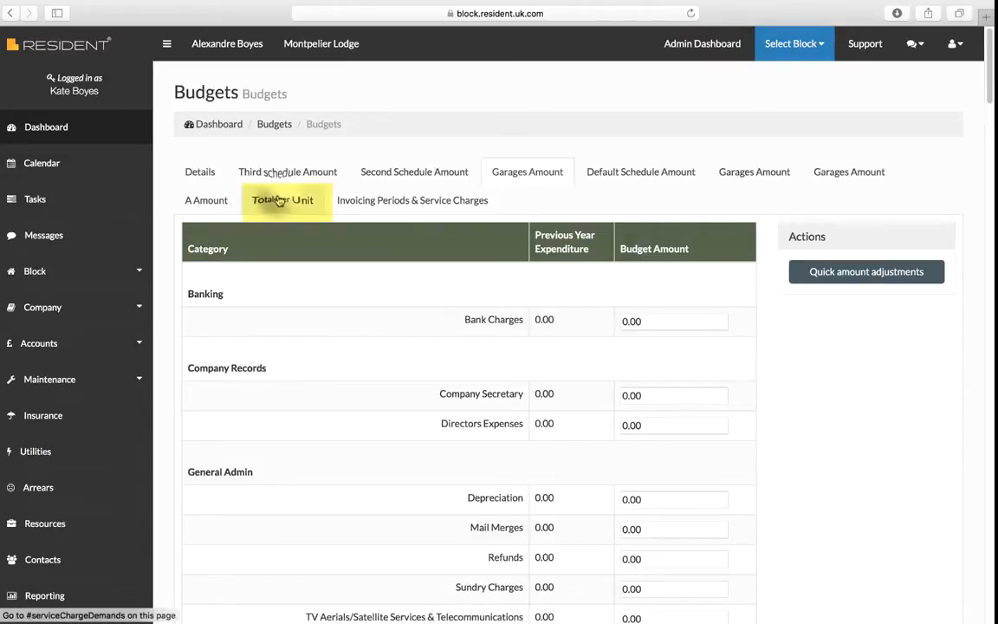
Set the Apr-2023 invoicing period to generate its demand automatically on 12/08/2016 and email its invoices, and return to the budget's details.
left_click(401, 204)
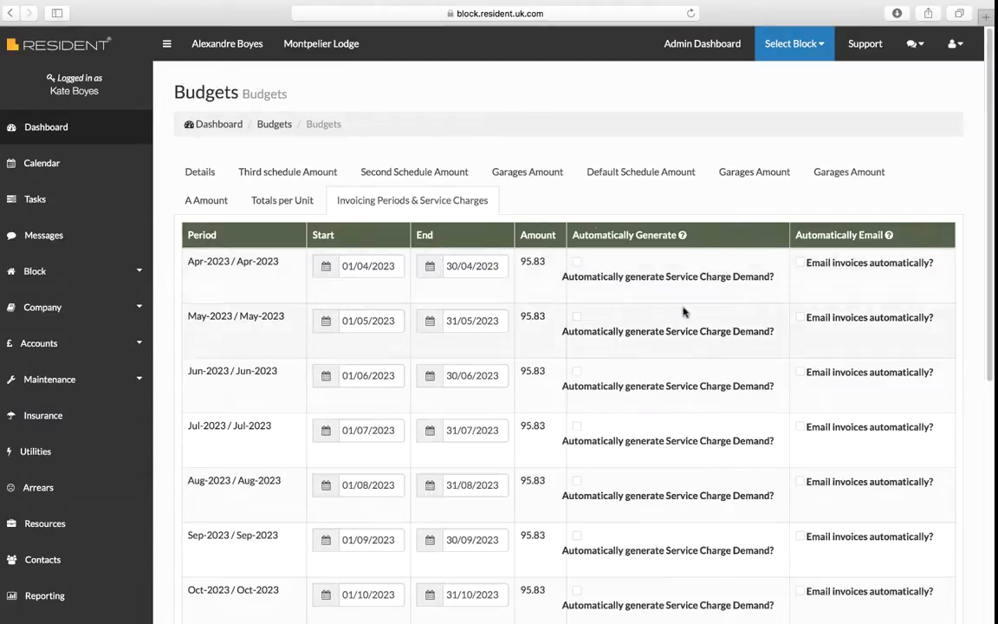
left_click(578, 263)
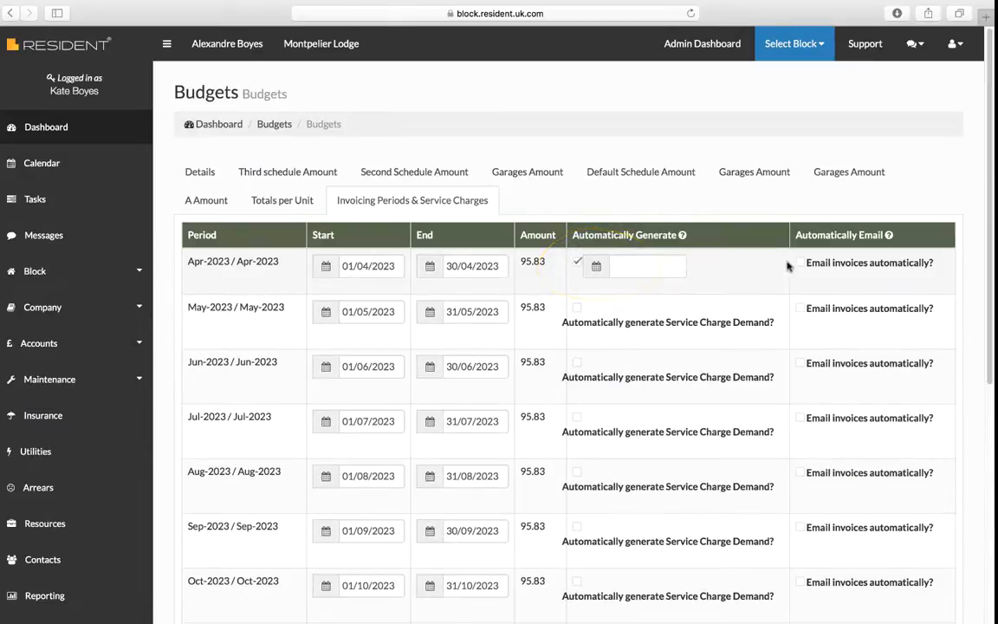
left_click(659, 266)
left_click(727, 357)
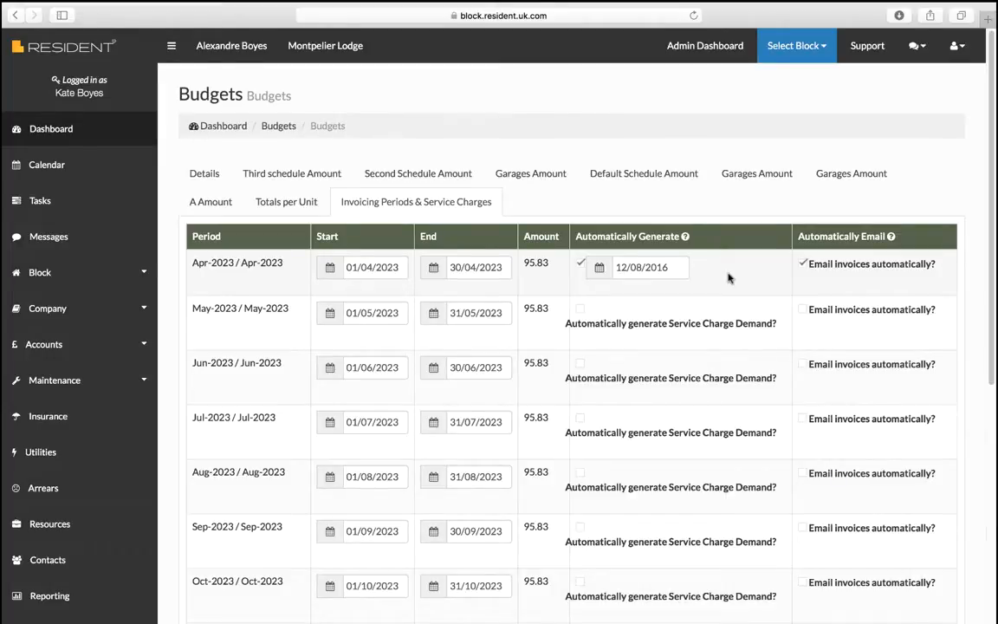
left_click(206, 173)
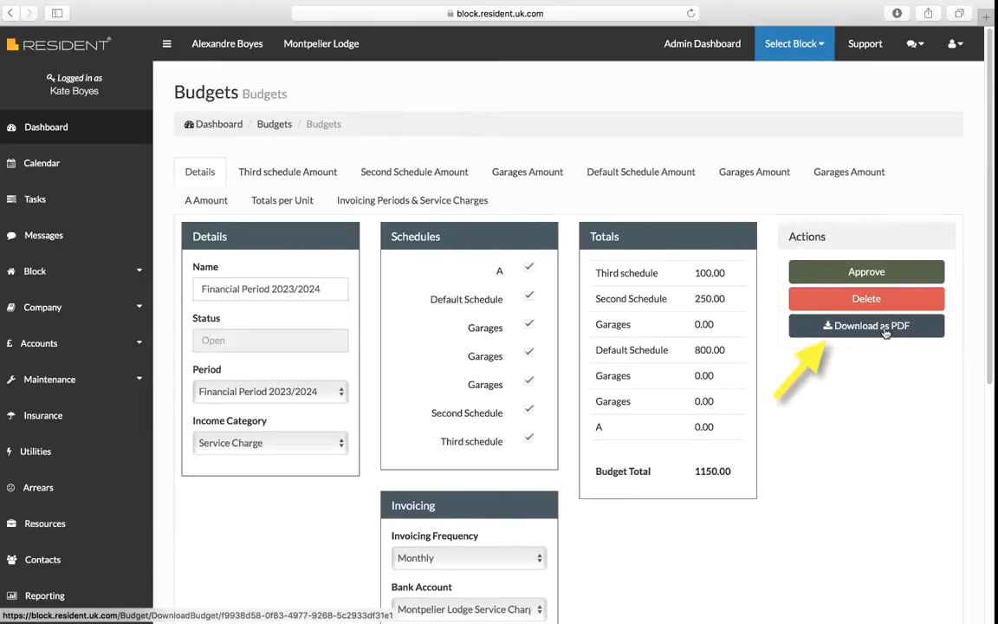
Open the block's service charge demands and examine the outstanding demands, the budget timetables and the supplementary invoices.
left_click(39, 343)
left_click(87, 426)
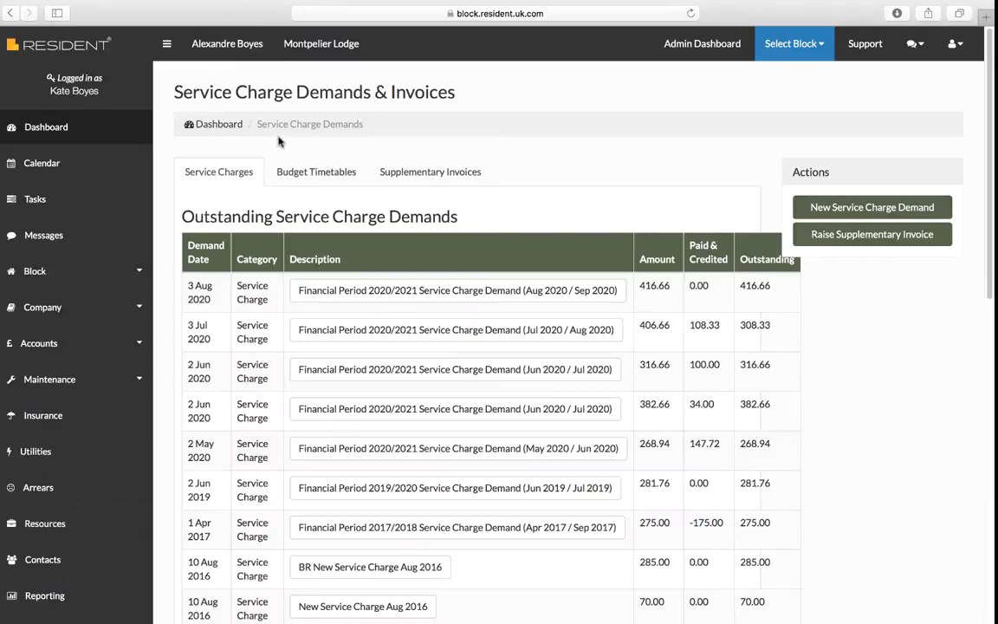
left_click(223, 173)
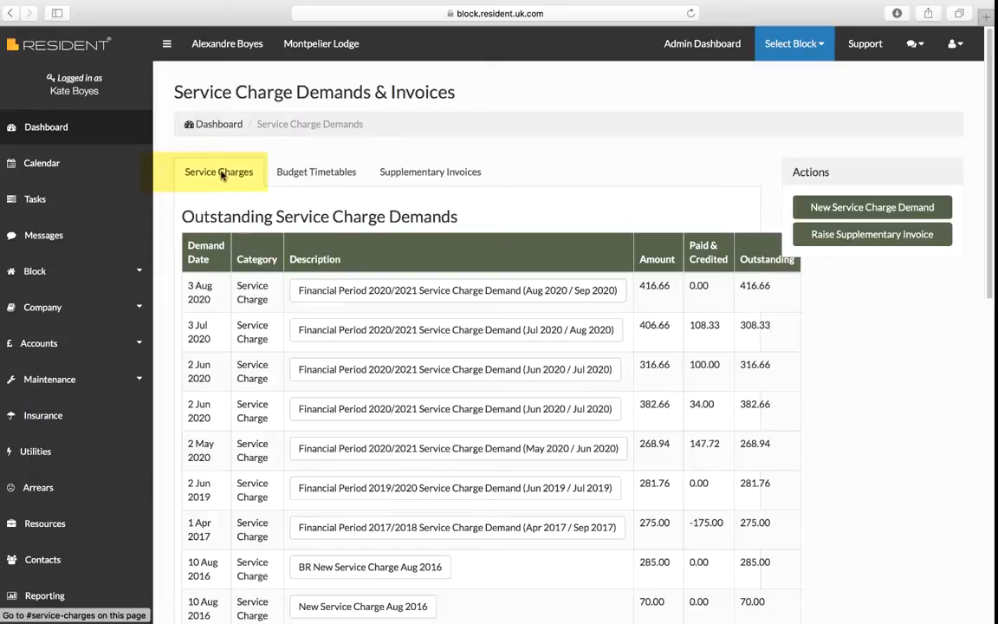
left_click(334, 173)
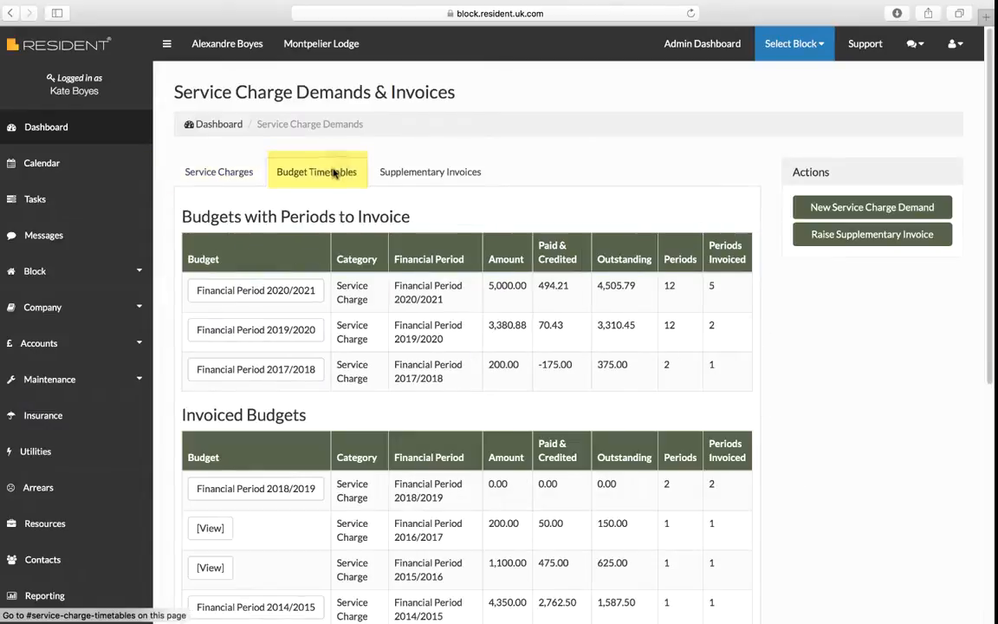
left_click(424, 173)
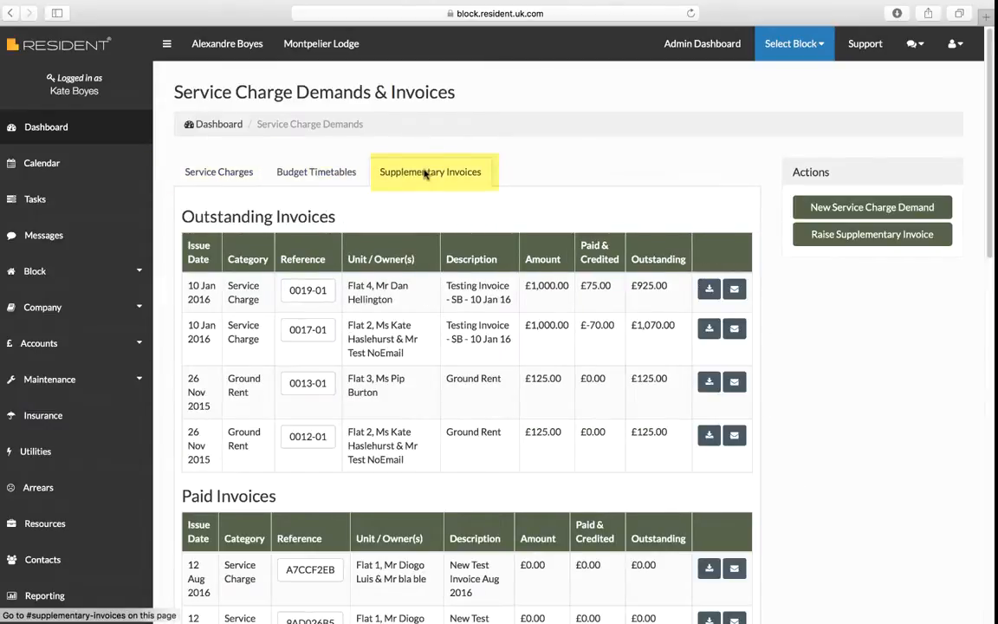
left_click(223, 176)
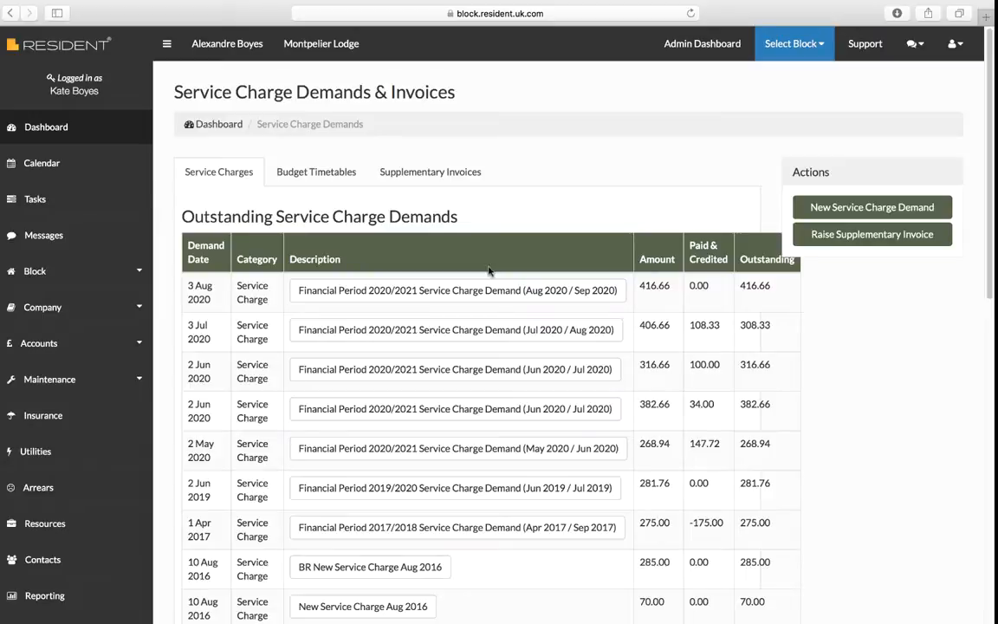
scroll(488, 271, "down", 15)
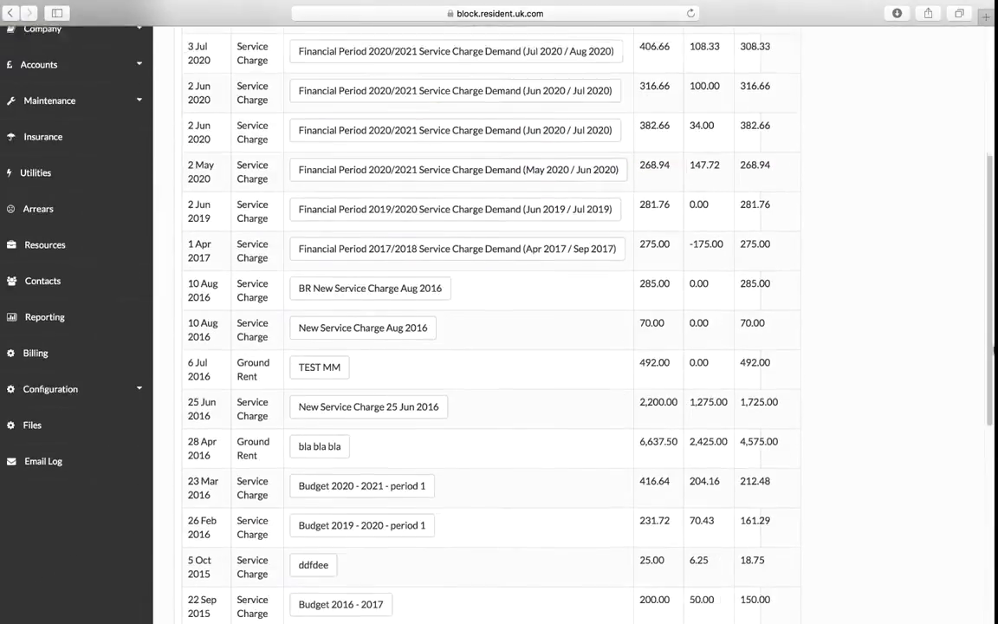
scroll(160, 182, "up", 15)
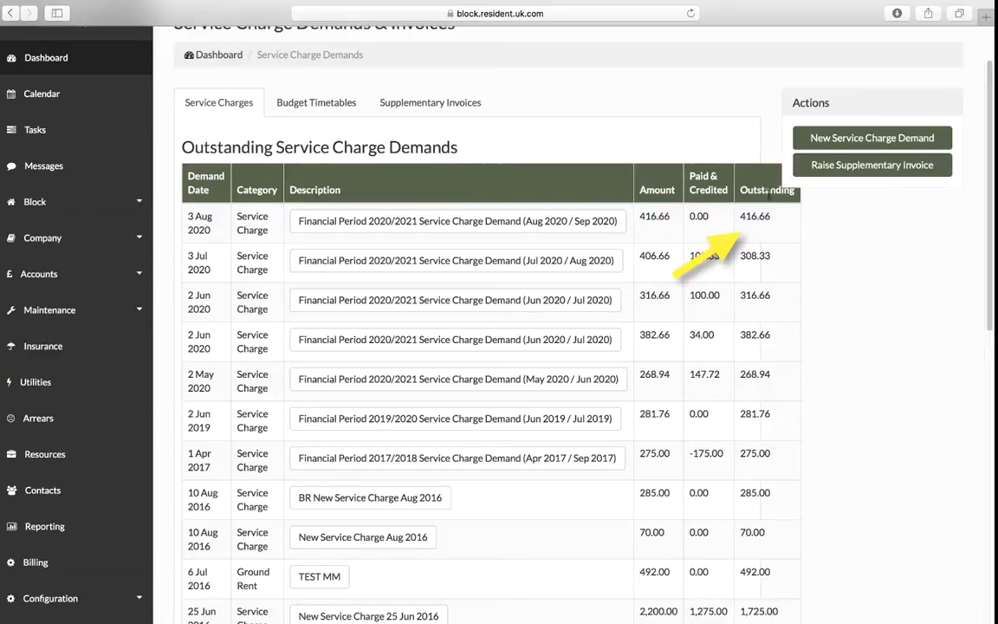
Examine the invoices of the Aug 2020 / Sep 2020 service charge demand and return to the overview of demands.
left_click(479, 224)
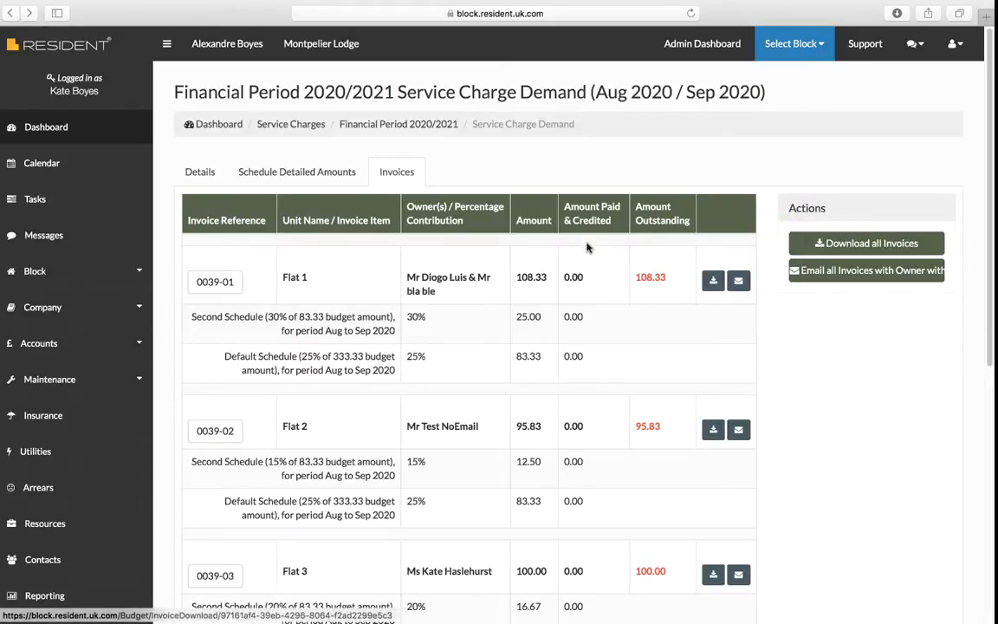
left_click(319, 180)
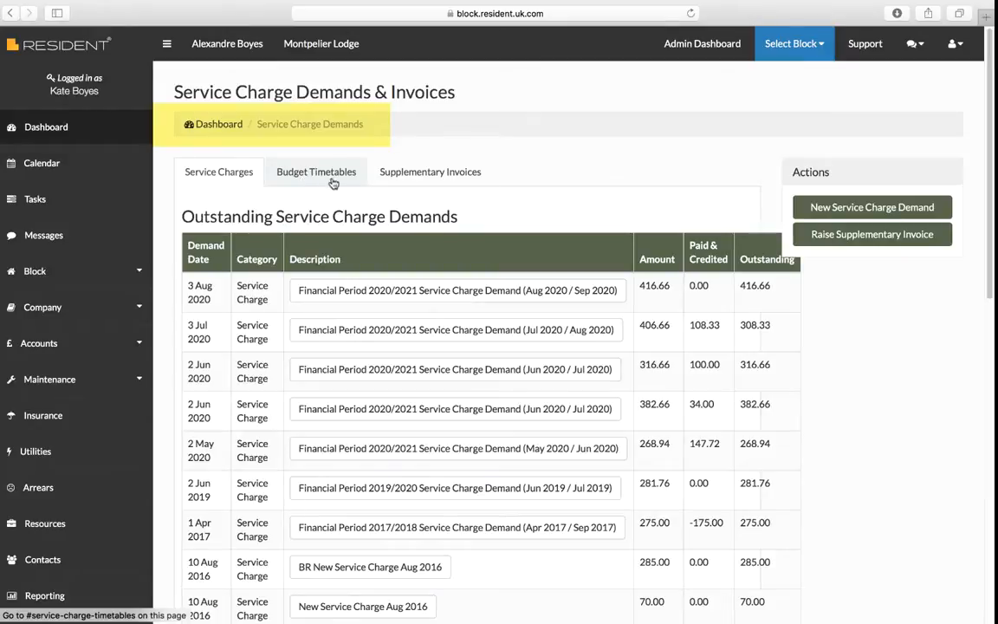
Examine the Financial Period 2020/2021 budget's invoicing periods from the budget timetables, and return to view the supplementary invoices.
left_click(319, 172)
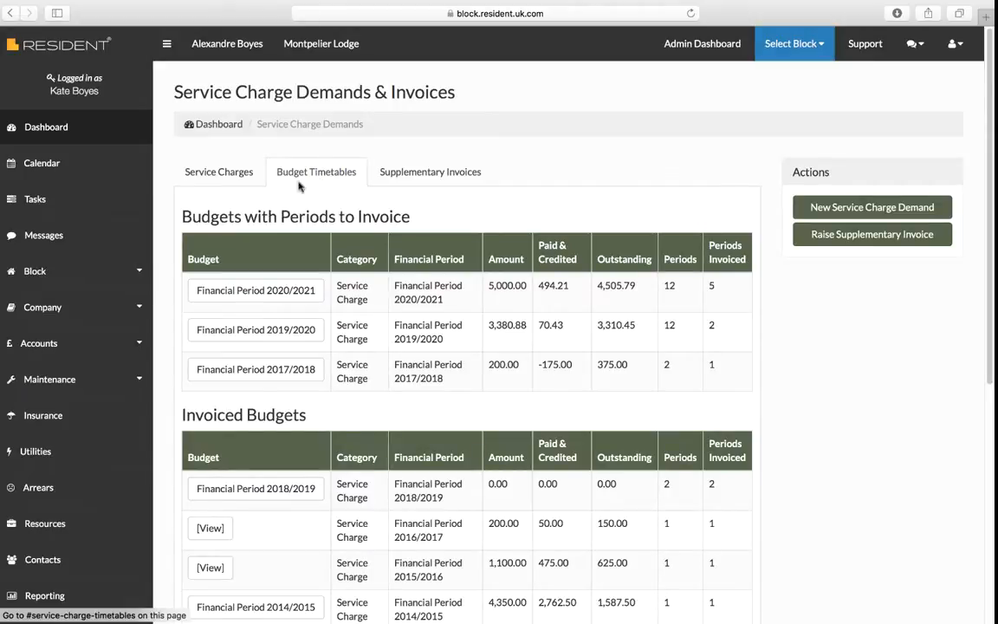
left_click(43, 343)
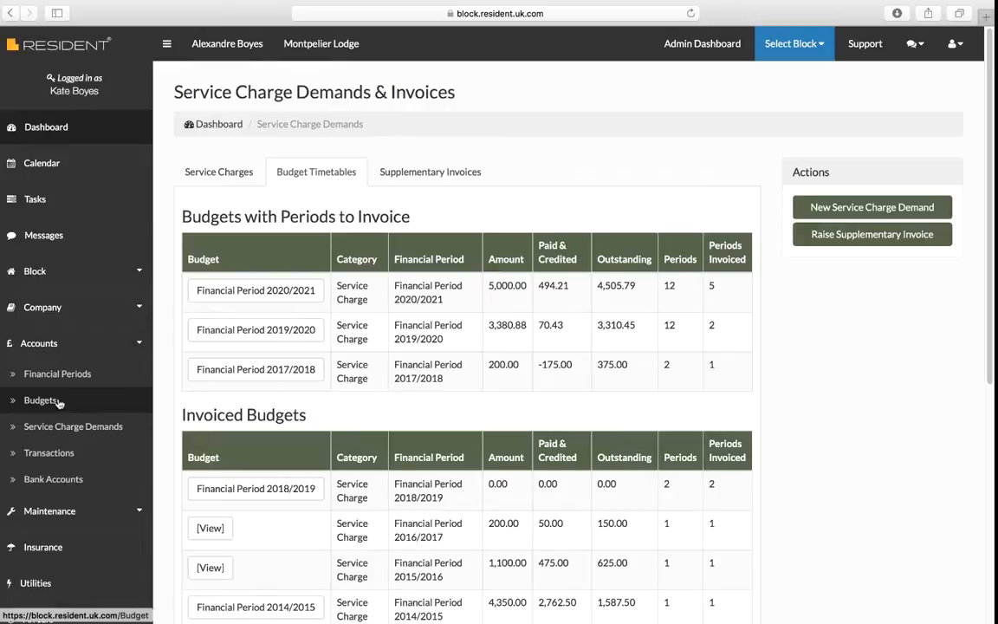
left_click(57, 400)
left_click(232, 291)
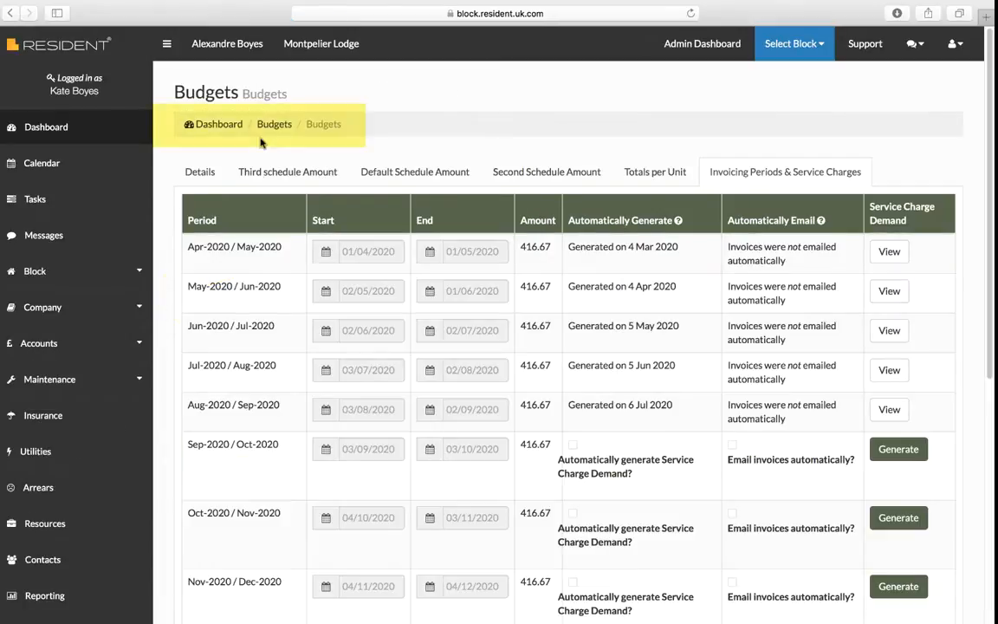
left_click(9, 15)
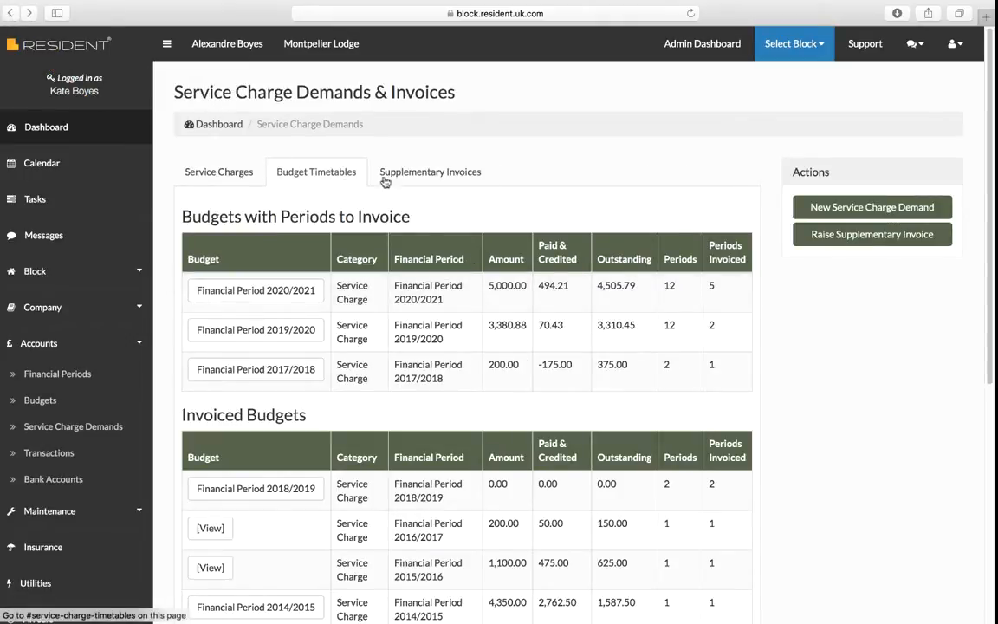
left_click(422, 175)
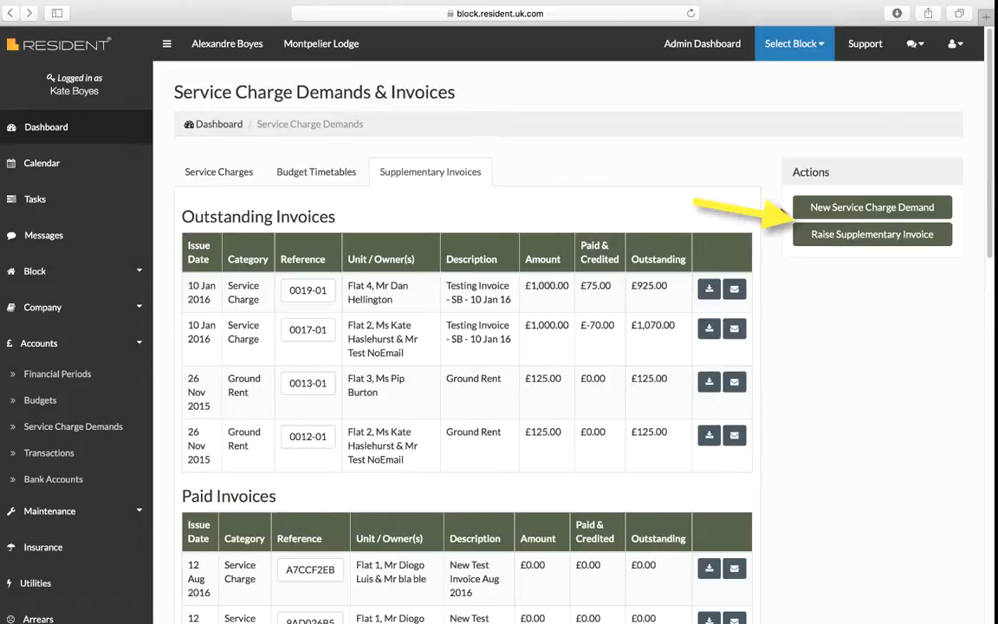
Create the service charge demand "New Service Charge Sep 2016" dated 15/08/2016, with category Admin Fees and the Montpelier Lodge Service Charge Trust Account.
left_click(866, 208)
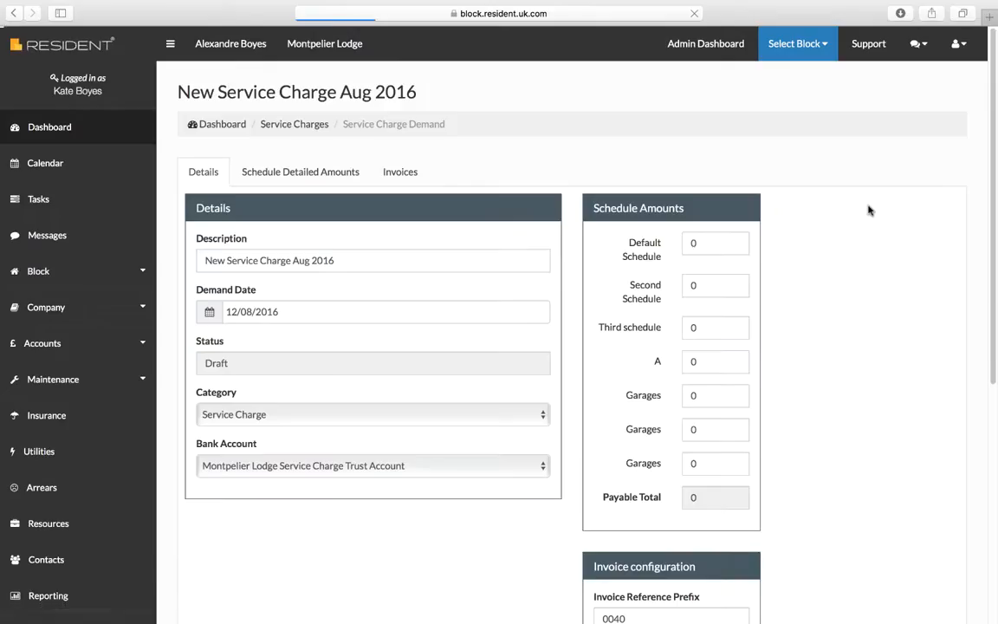
left_click(410, 257)
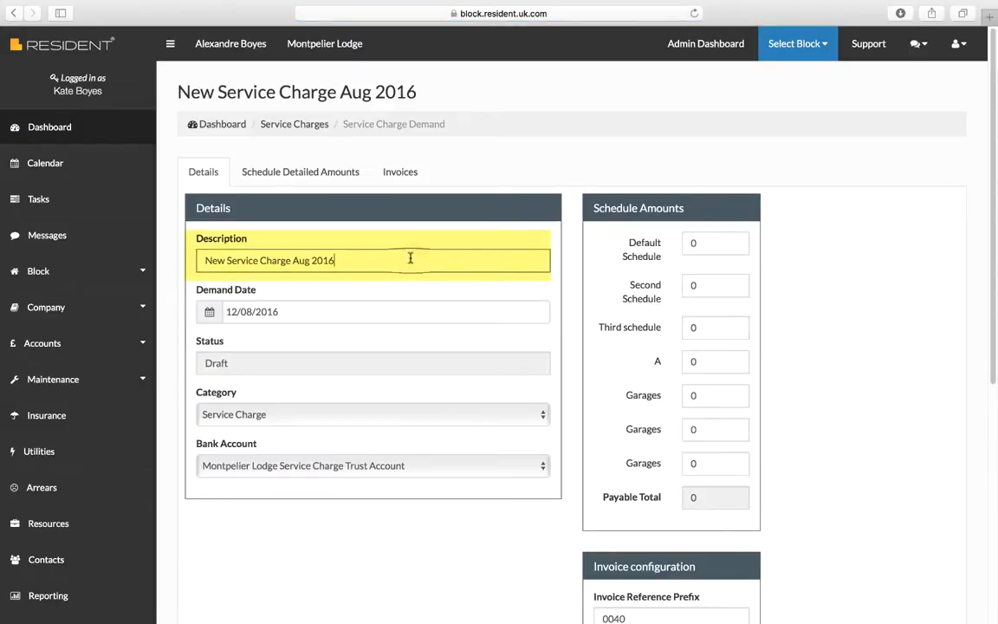
left_click(252, 312)
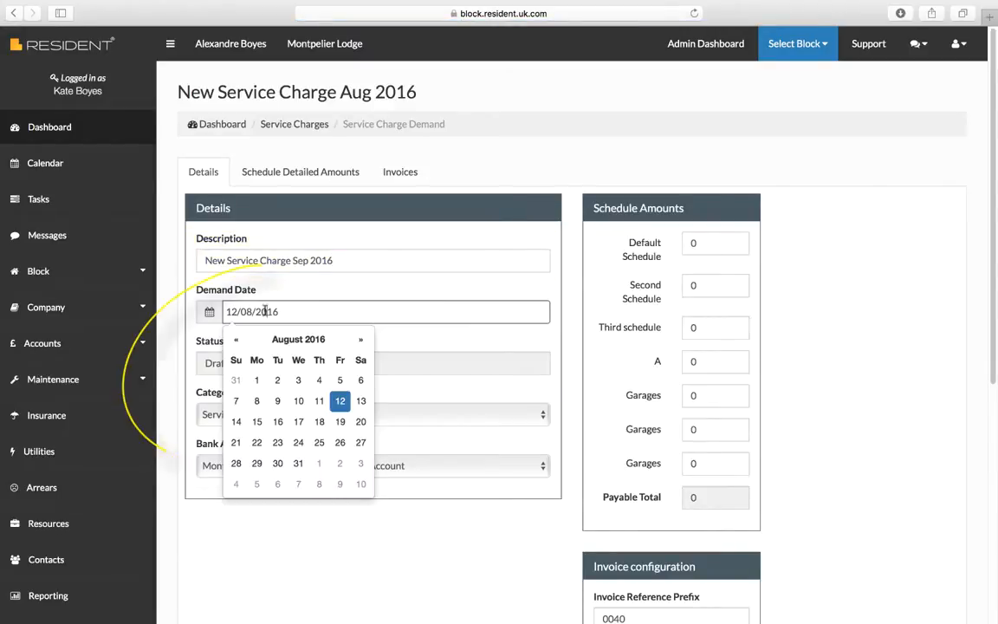
left_click(258, 421)
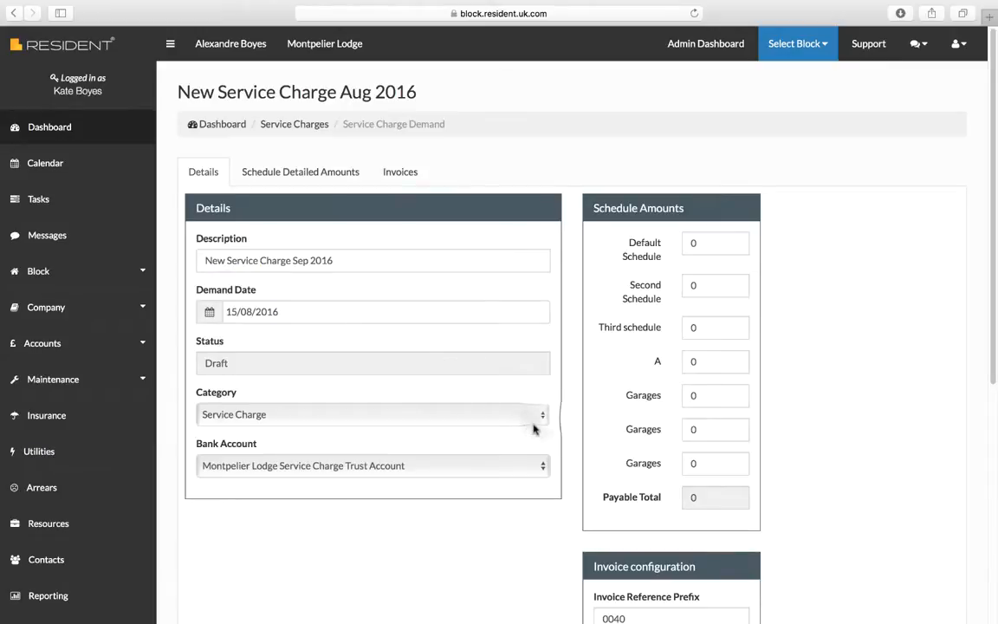
left_click(542, 419)
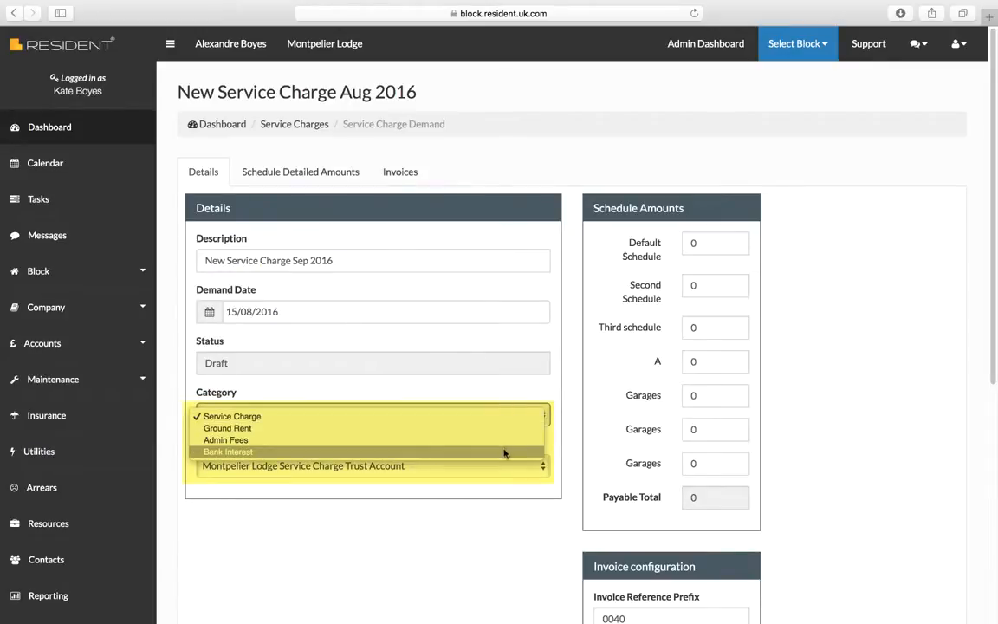
left_click(506, 440)
left_click(542, 470)
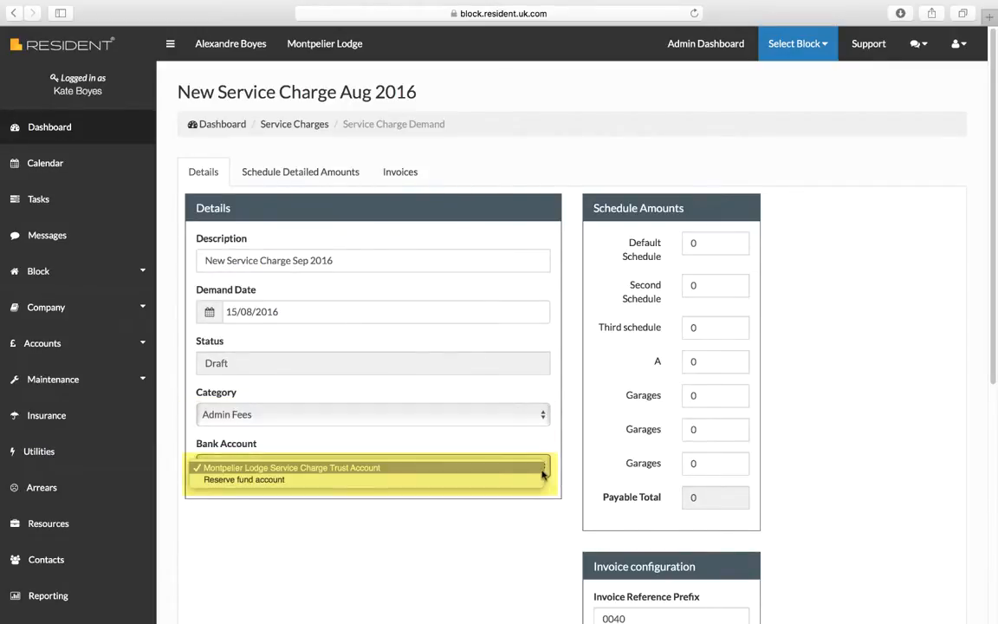
left_click(539, 468)
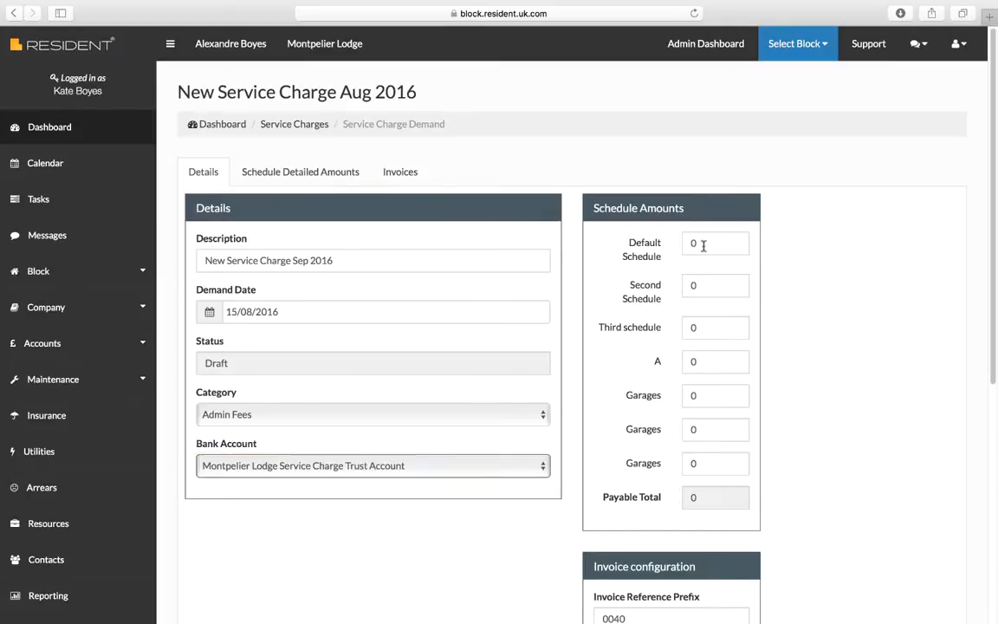
Set the demand's Default Schedule amount to 20 and its invoice reference prefix to AB0040, and save the draft.
left_click(702, 243)
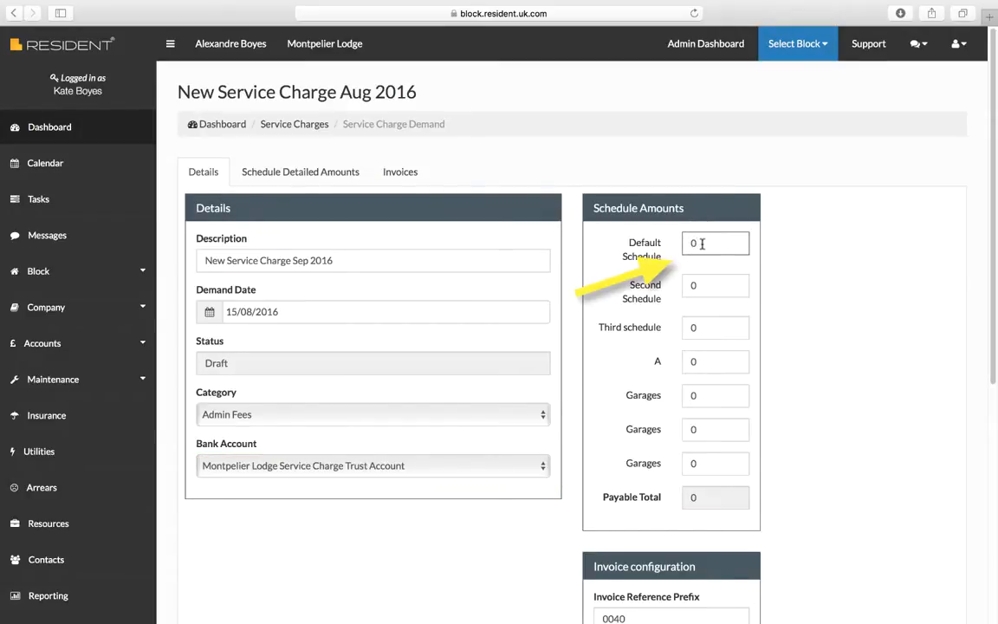
key("BackSpace")
type("20")
key("Tab")
left_click_drag(993, 161, 995, 268)
left_click(645, 440)
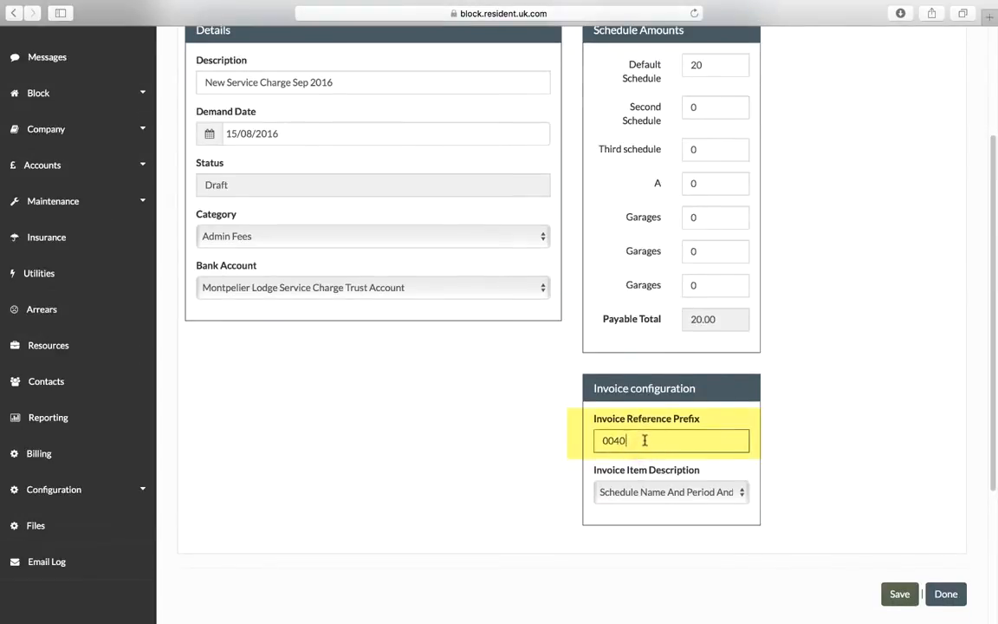
type("AB")
left_click(898, 593)
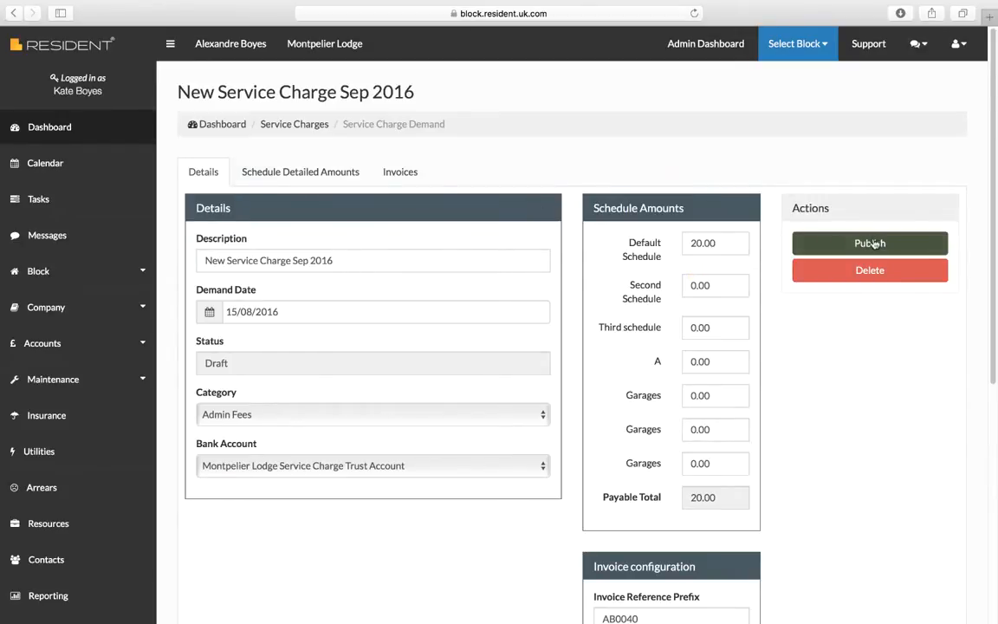
Review the draft demand's detailed schedule amounts and invoices, and publish the demand.
left_click(294, 173)
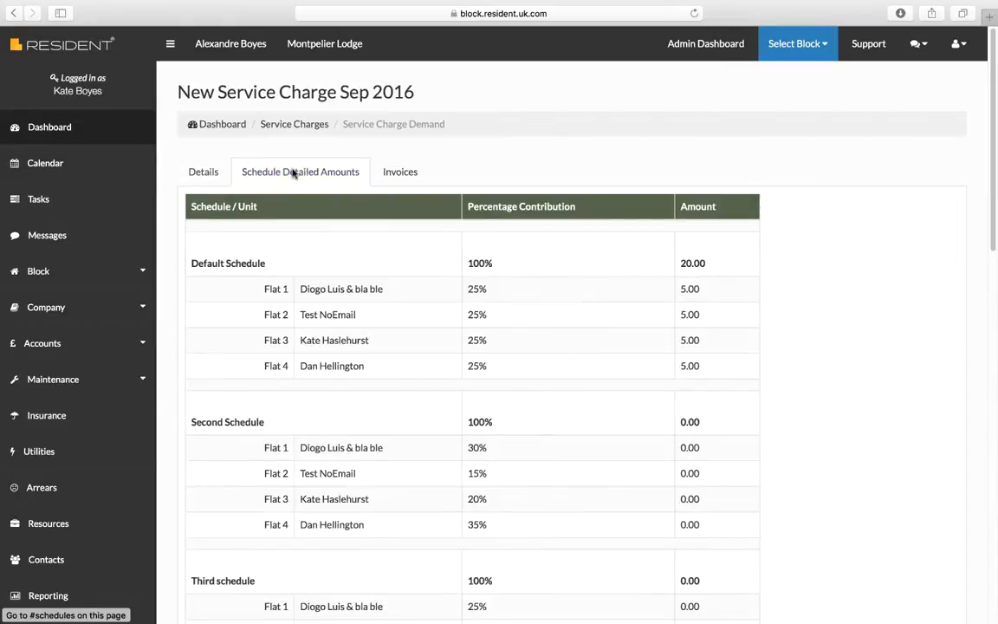
left_click(403, 172)
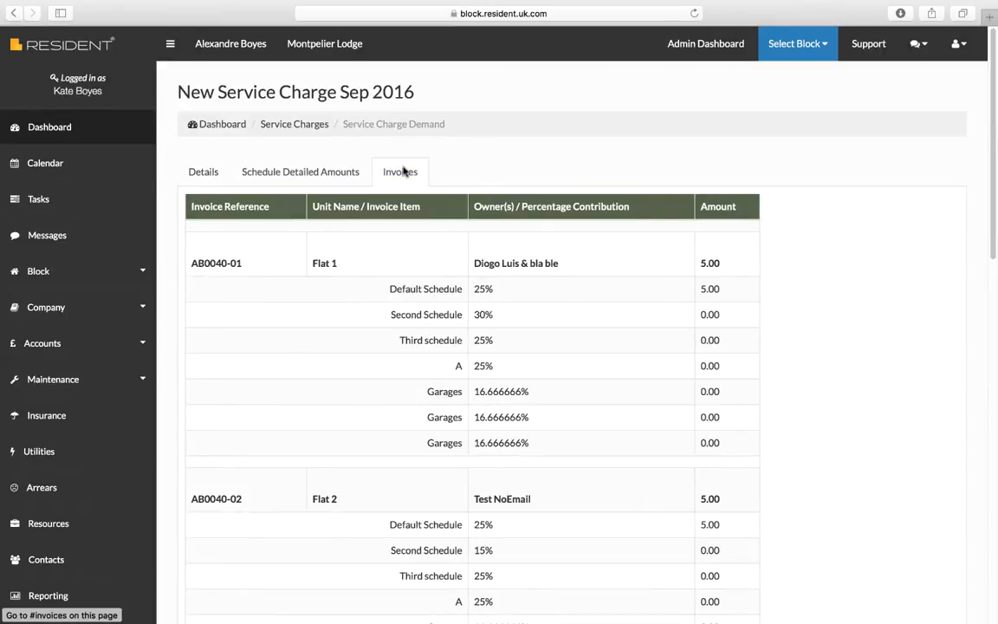
left_click(198, 176)
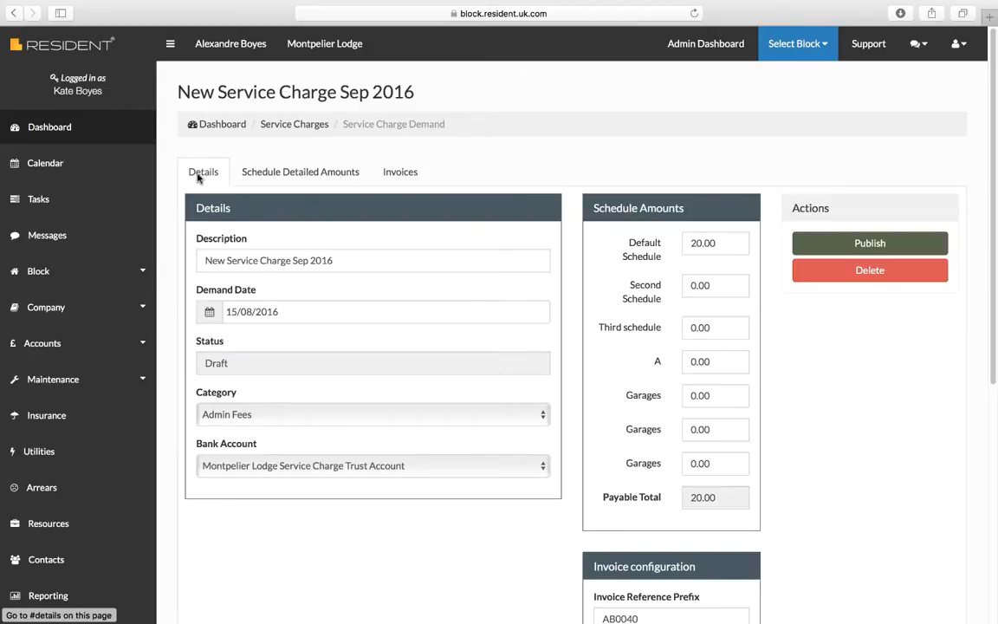
left_click(875, 243)
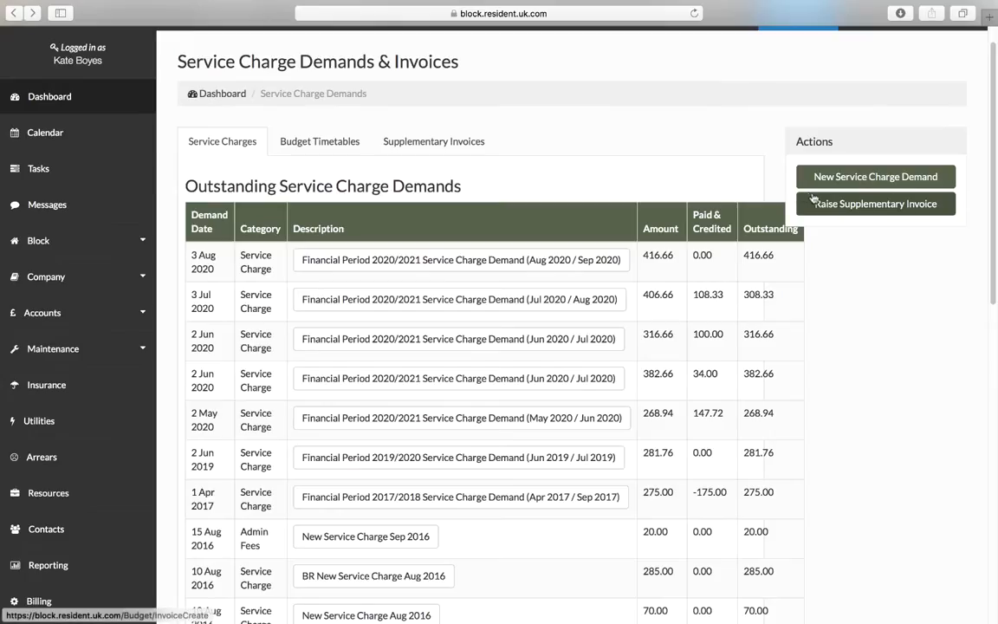
Open a new supplementary invoice and examine its reference, issue date, description, unit and item fields, keeping Flat 1 as the unit.
left_click(843, 204)
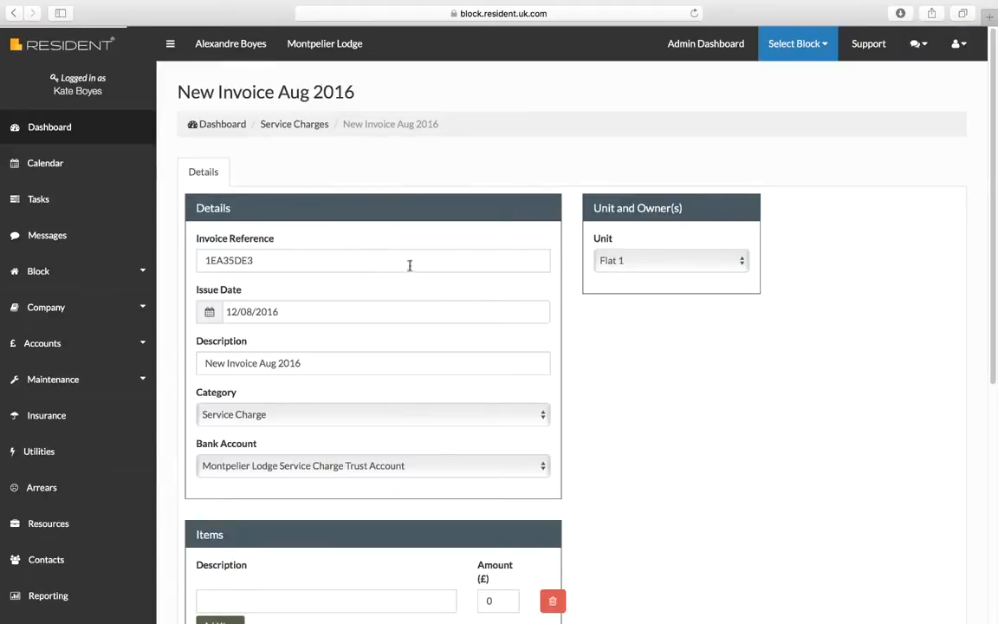
left_click(329, 261)
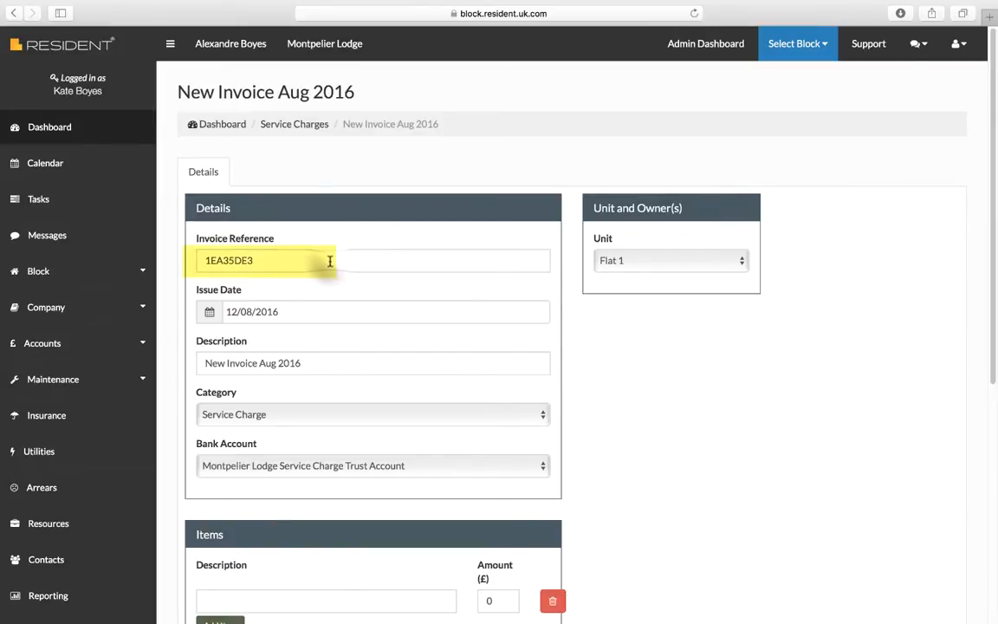
left_click(269, 311)
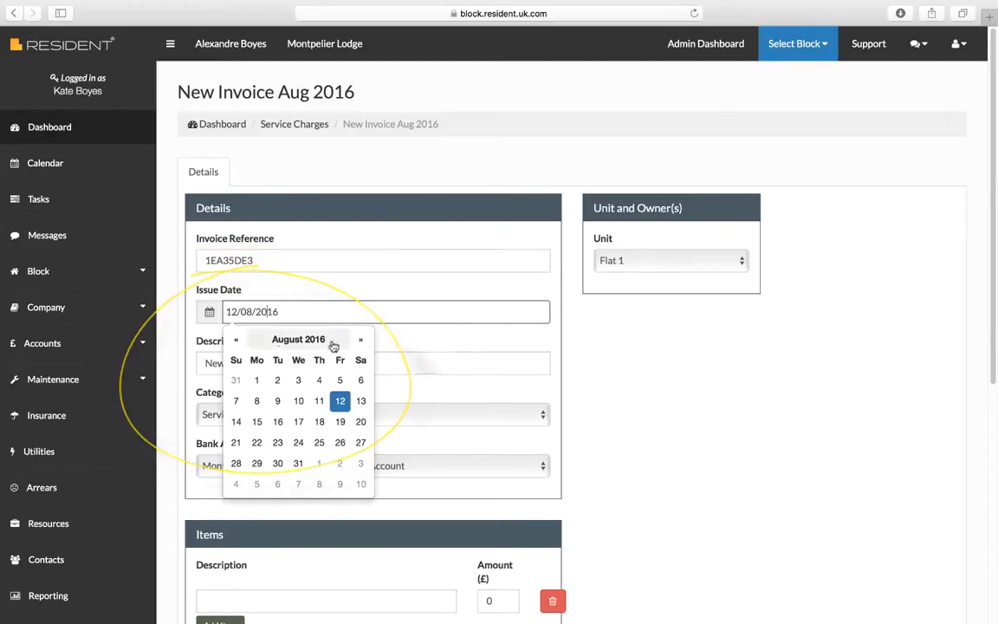
left_click(424, 352)
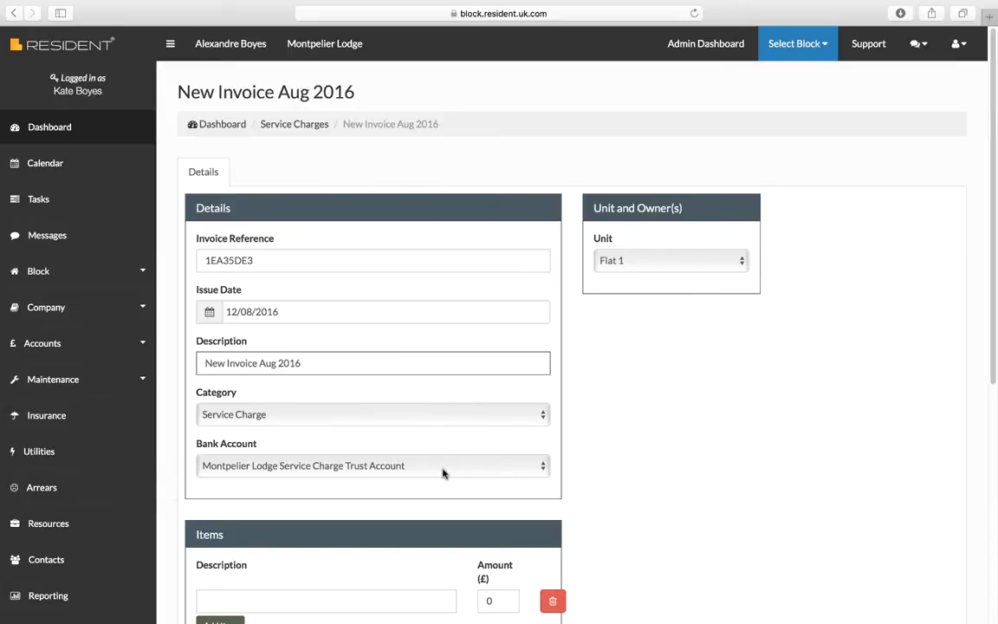
left_click(733, 261)
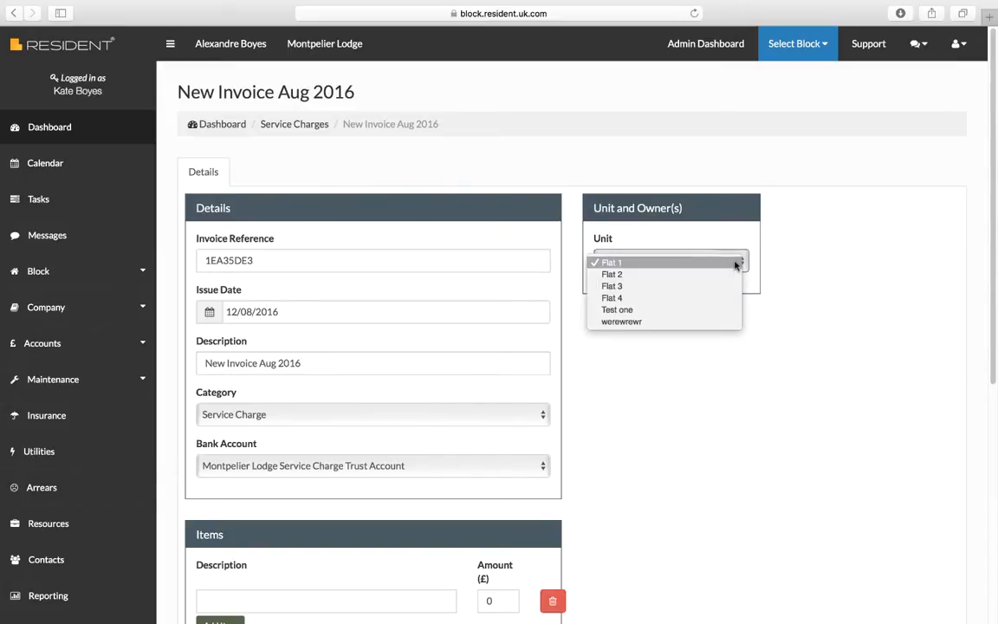
left_click(735, 262)
scroll(520, 347, "down", 4)
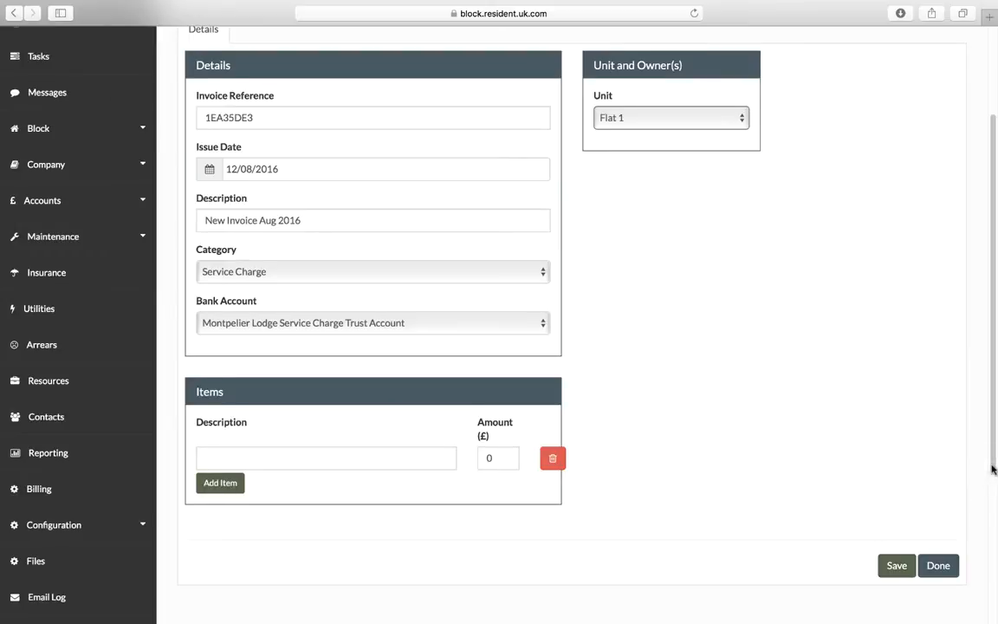
left_click_drag(993, 468, 994, 372)
Open the block's transactions and examine the bank account and start date filters, keeping the Montpelier Lodge Service Charge Trust Account.
left_click(42, 344)
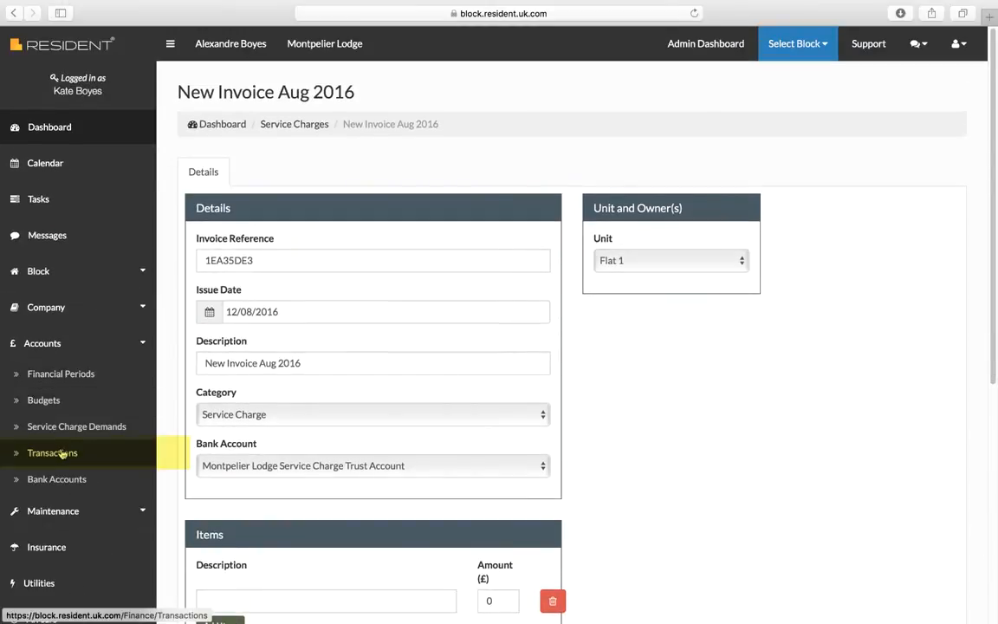
left_click(53, 452)
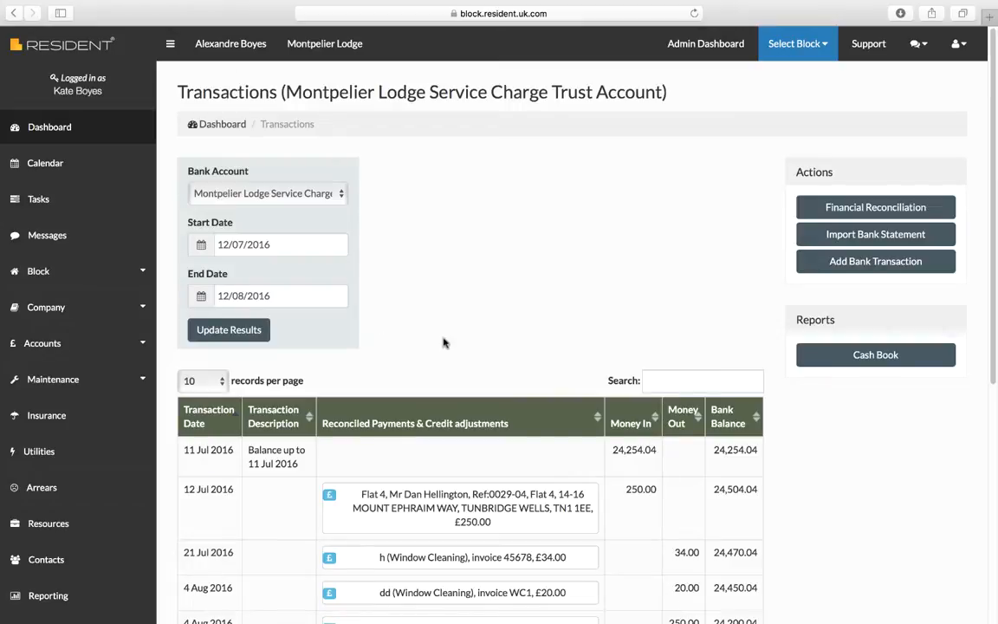
left_click(343, 196)
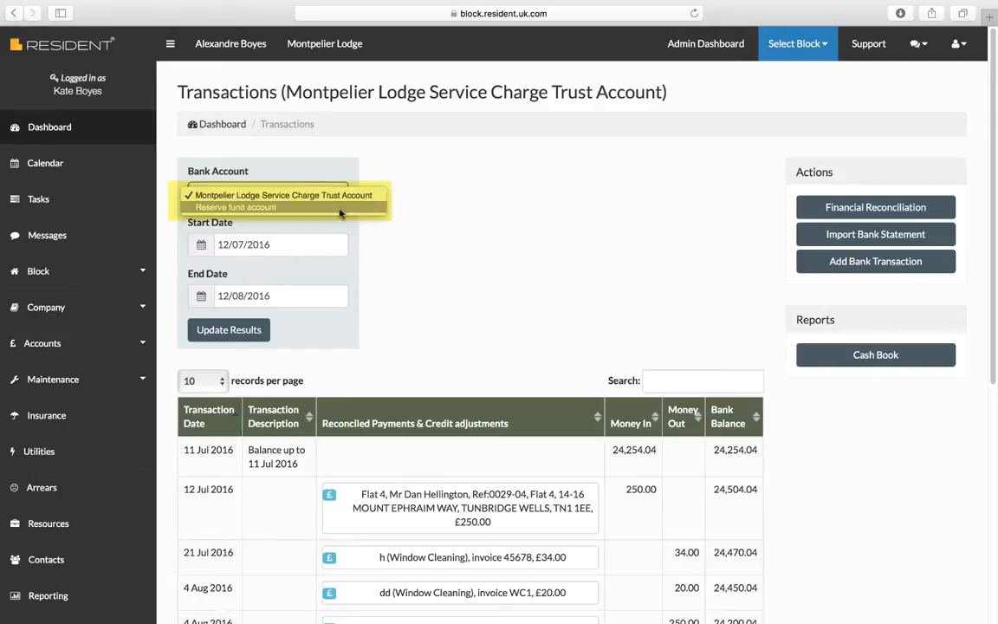
left_click(299, 195)
left_click(254, 245)
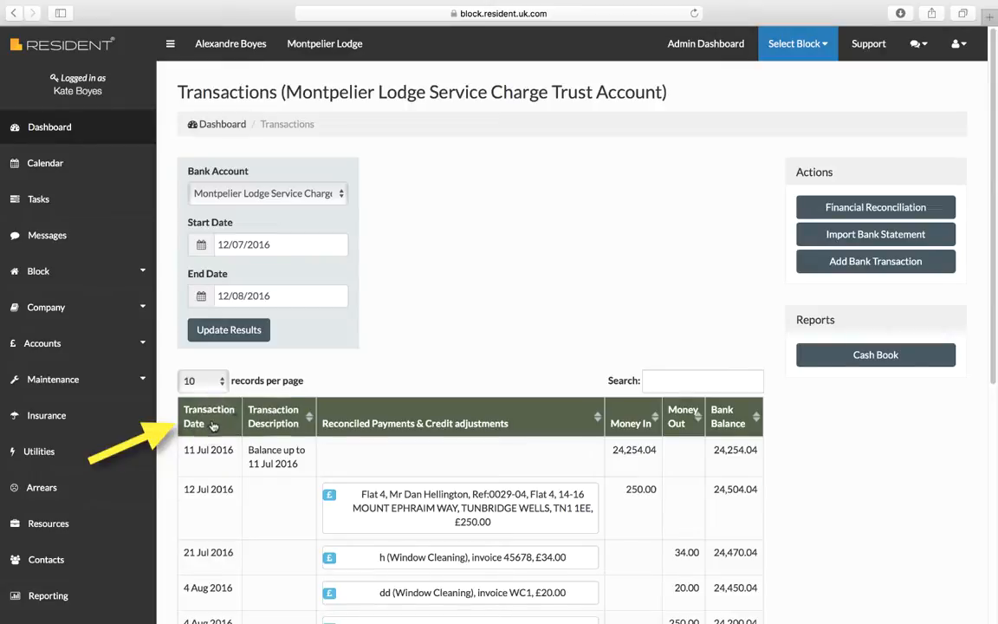
Sort the transactions by date, description and money out, and open the Cash Book report.
left_click(221, 421)
left_click(270, 416)
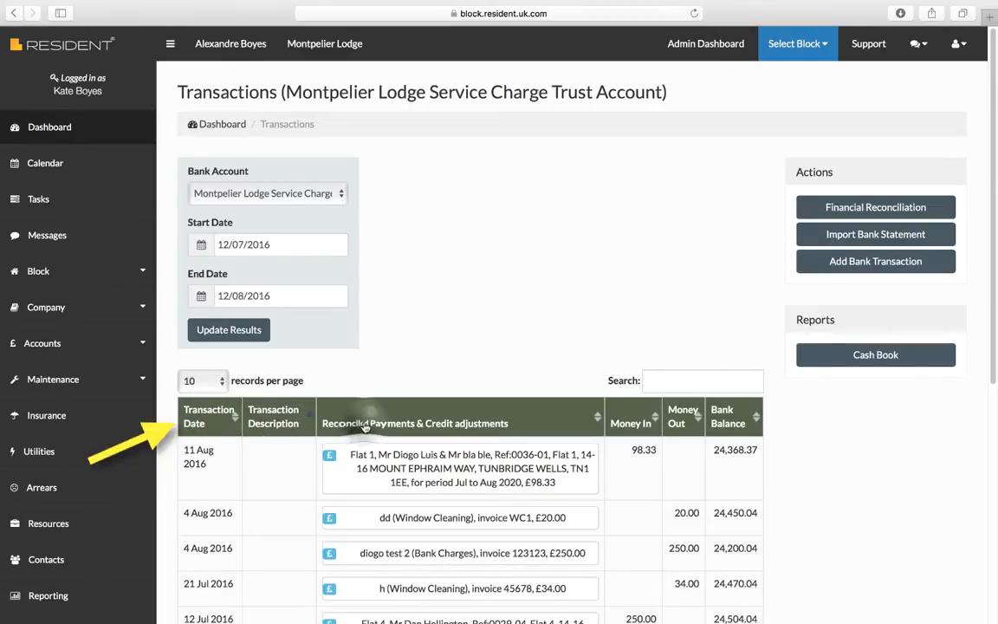
left_click(676, 423)
left_click(511, 503)
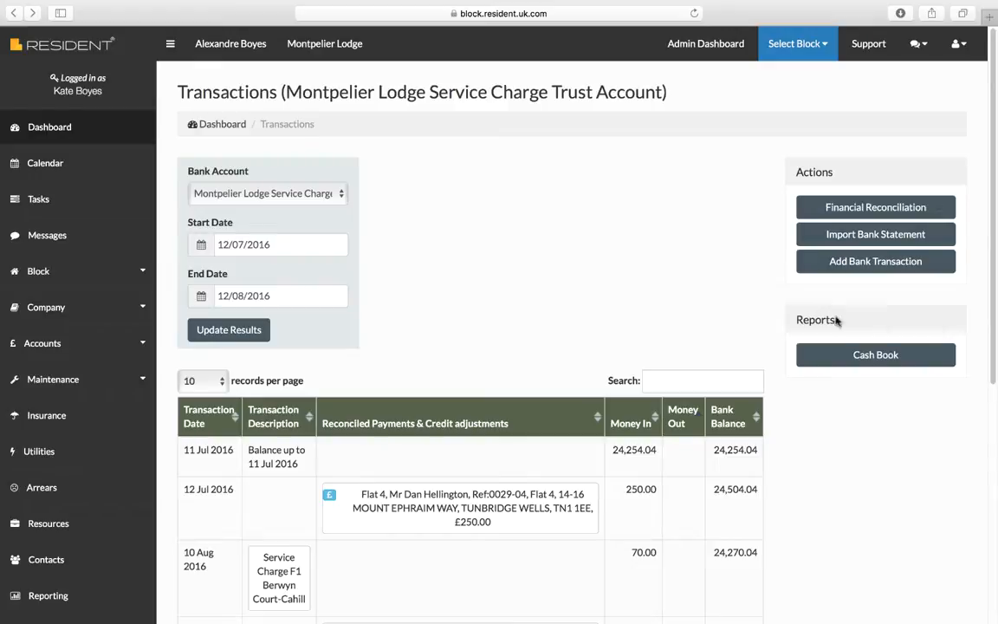
left_click(876, 356)
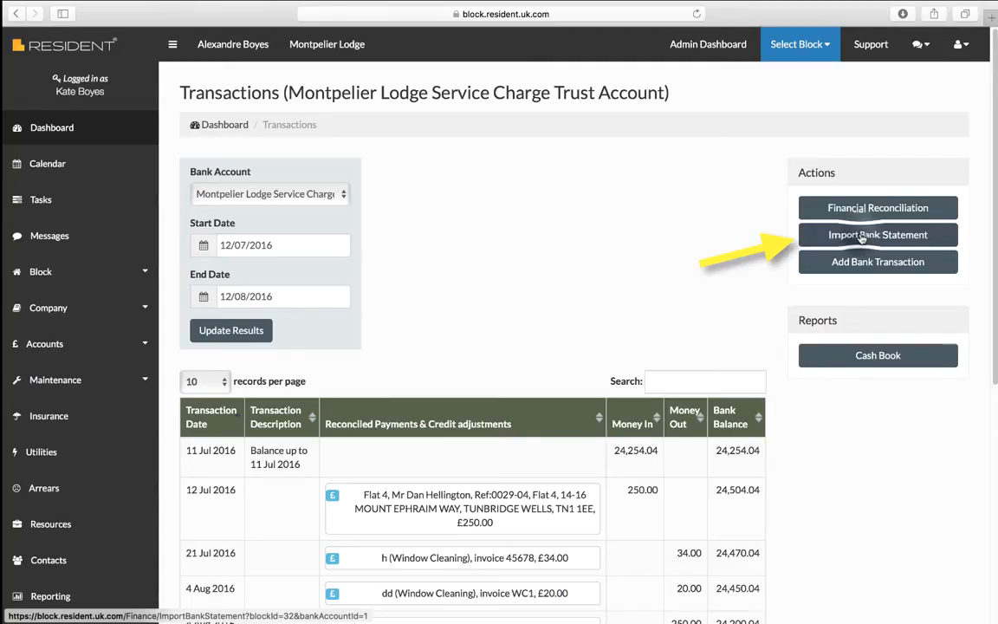
Upload the cash book report CSV file as a bank statement for the Montpelier Lodge Service Charge Trust Account.
left_click(863, 239)
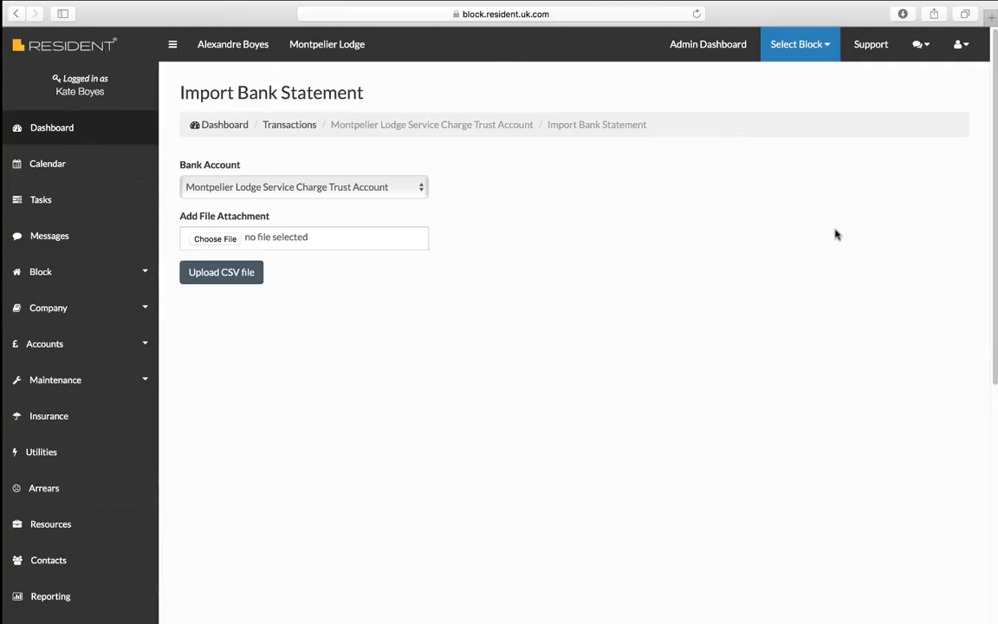
left_click(220, 239)
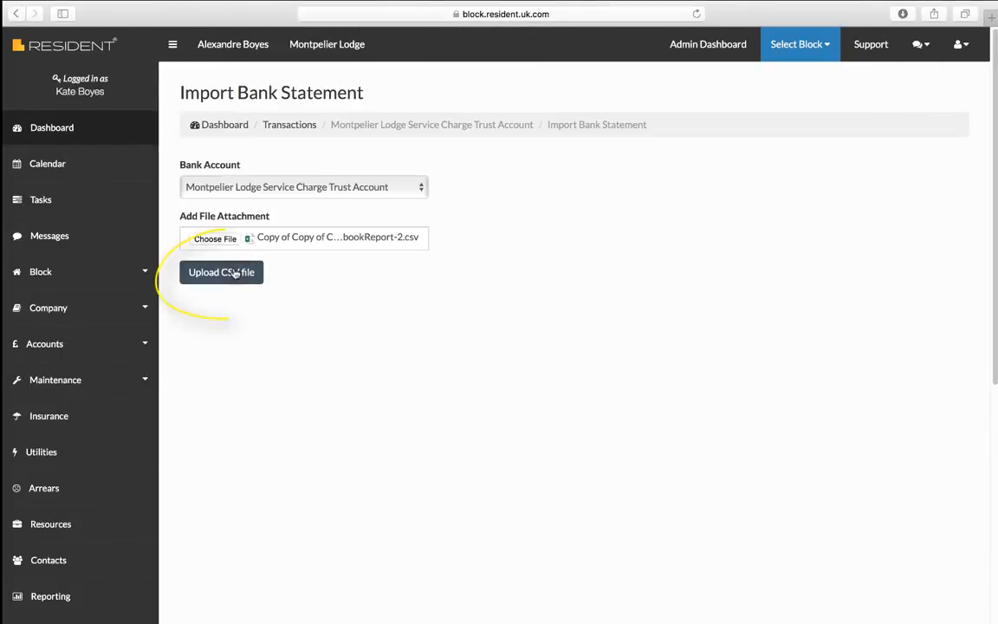
left_click(235, 273)
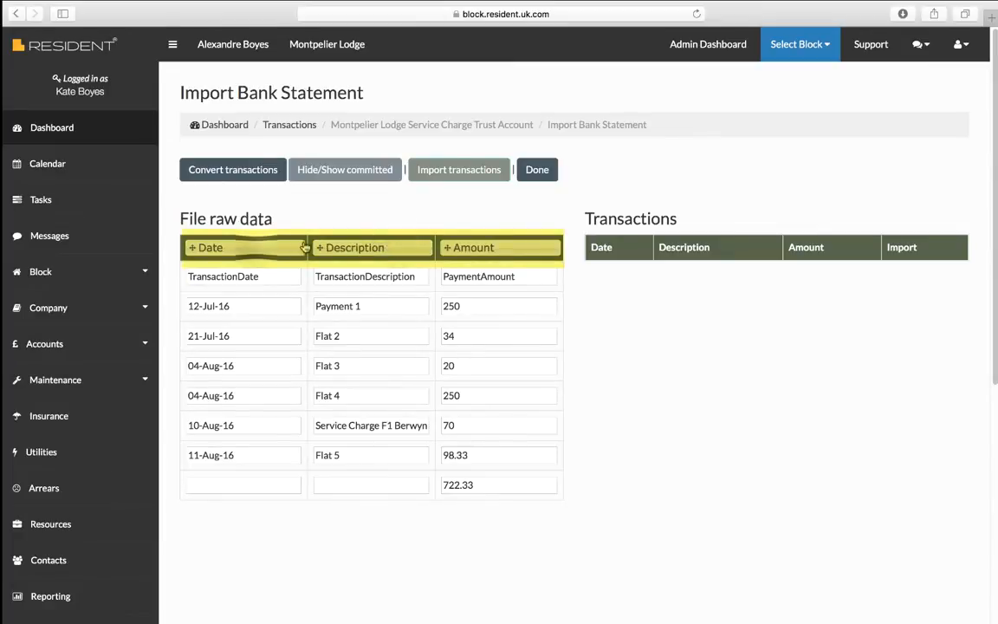
Convert the statement's raw data into transactions using the Date, Description and Amount column order.
mouse_move(257, 250)
left_mouse_down()
mouse_move(388, 250)
mouse_move(256, 251)
left_mouse_up()
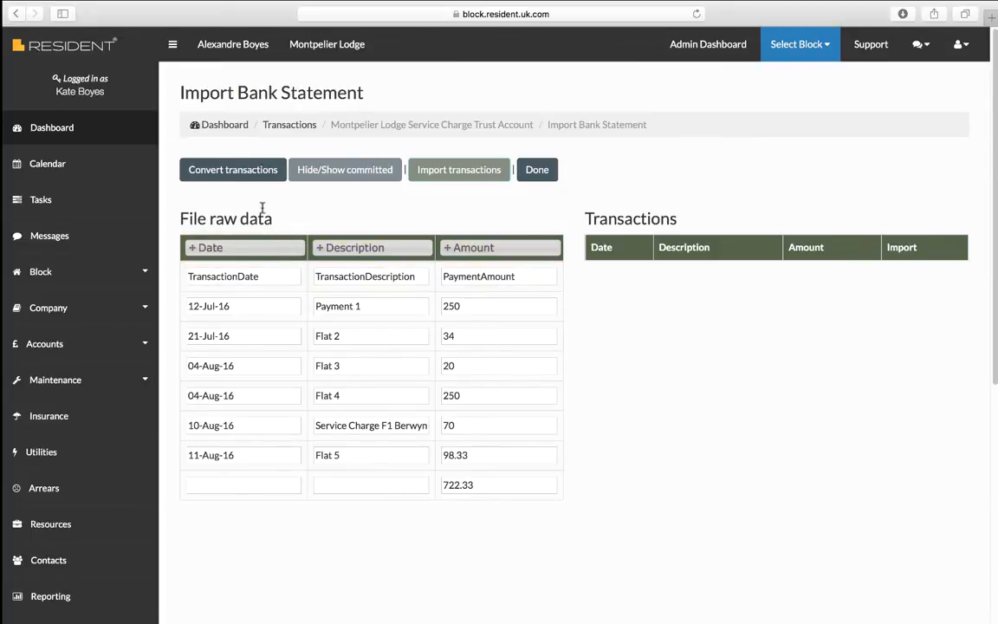
left_click(245, 172)
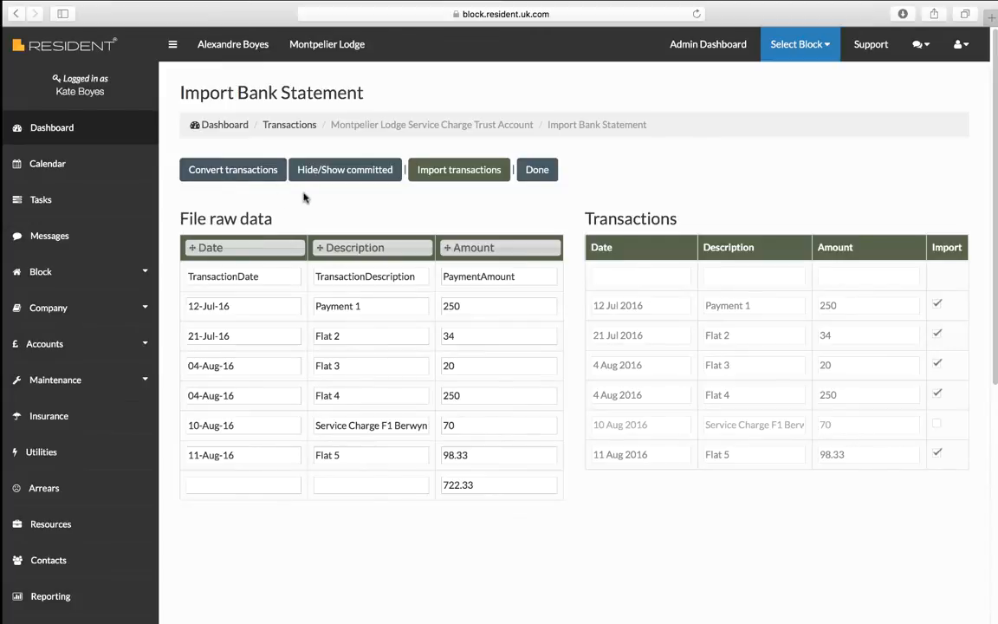
left_click(467, 170)
Exclude the Payment 1 and Flat 2 transactions from the import, and include both again.
left_click(936, 304)
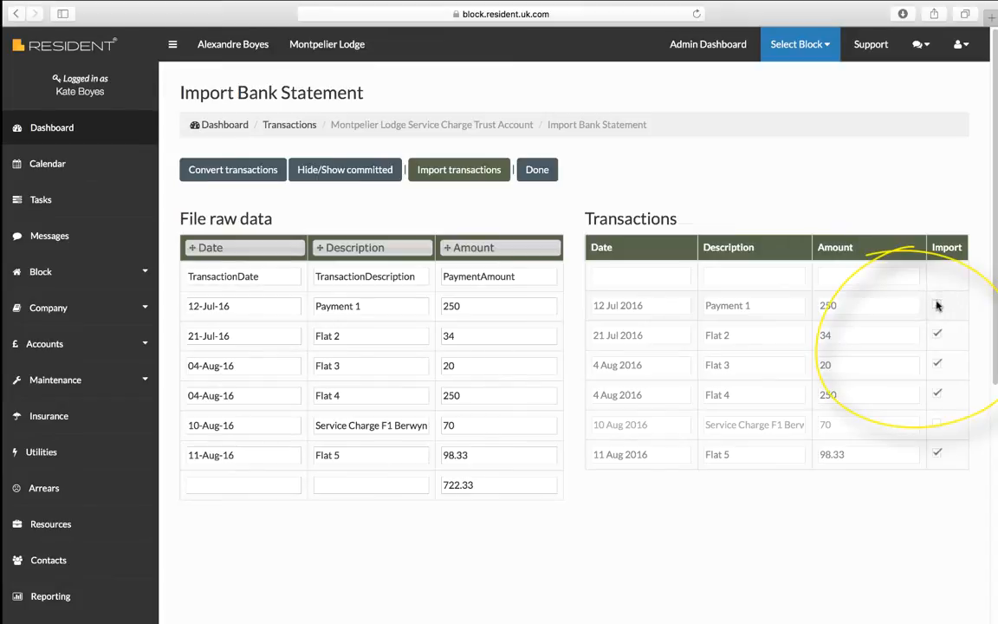
left_click(939, 330)
left_click(936, 305)
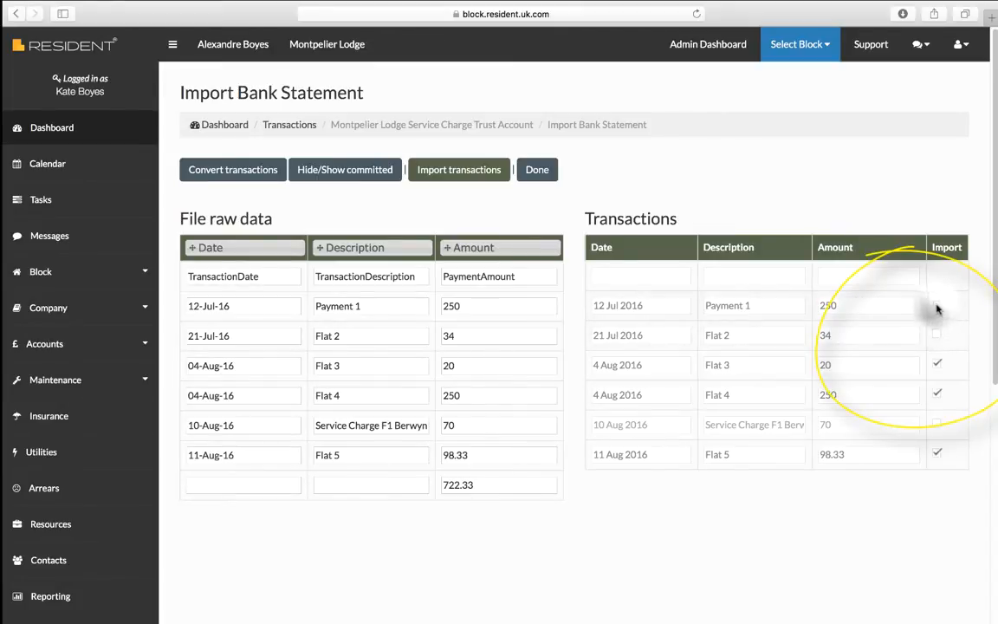
left_click(937, 336)
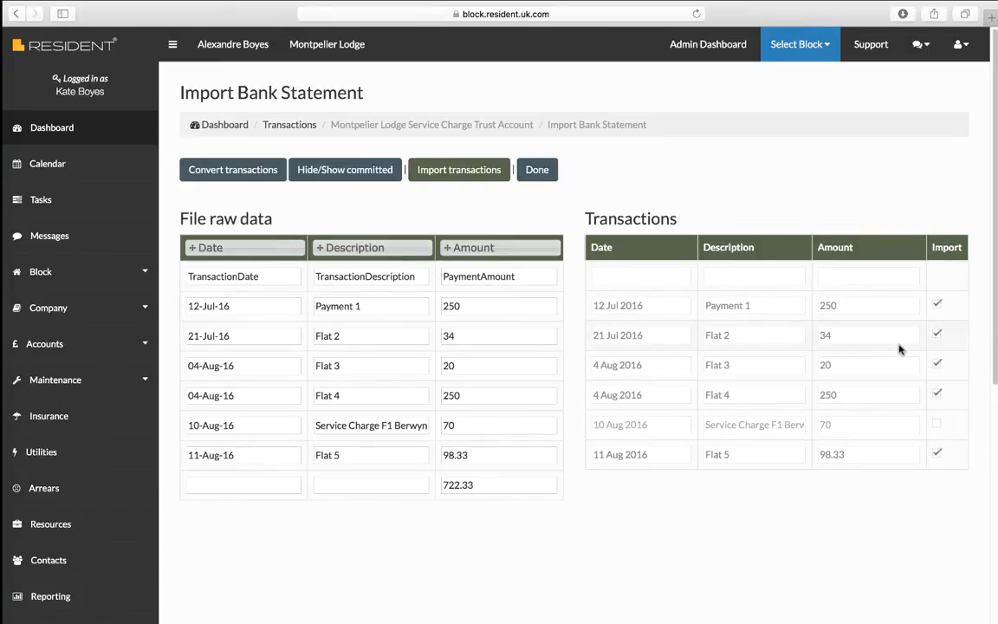
Import the included bank statement transactions, and open the financial reconciliation for the Montpelier Lodge Service Charge Trust Account.
left_click(463, 170)
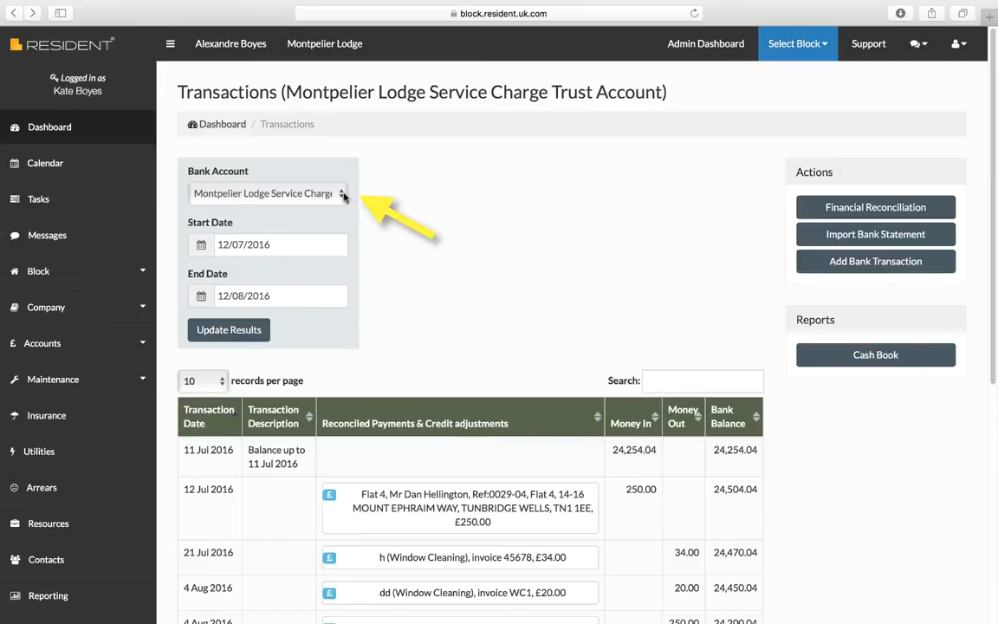
left_click(903, 213)
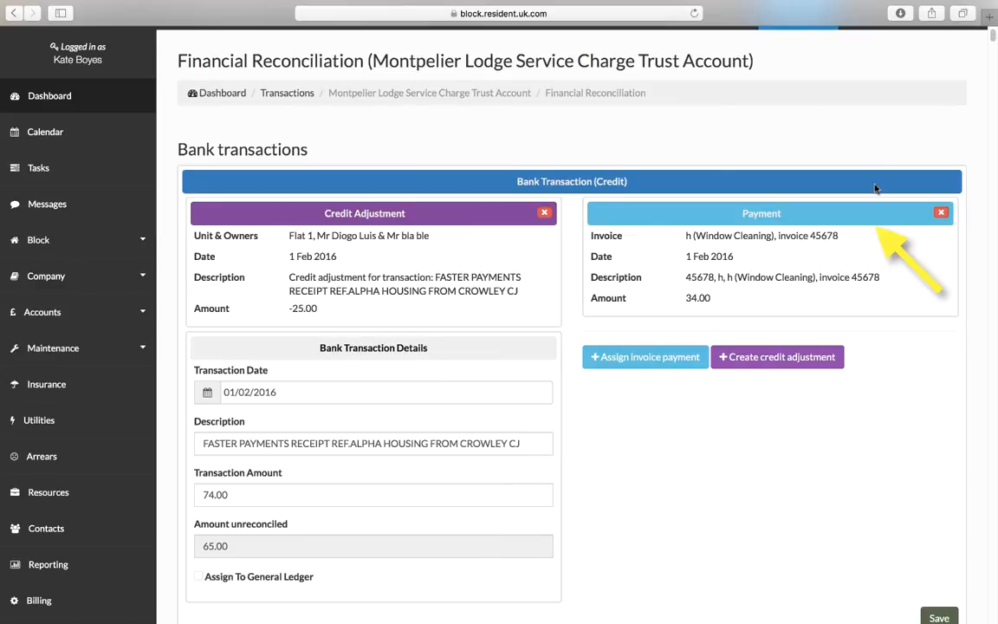
left_click_drag(994, 34, 995, 46)
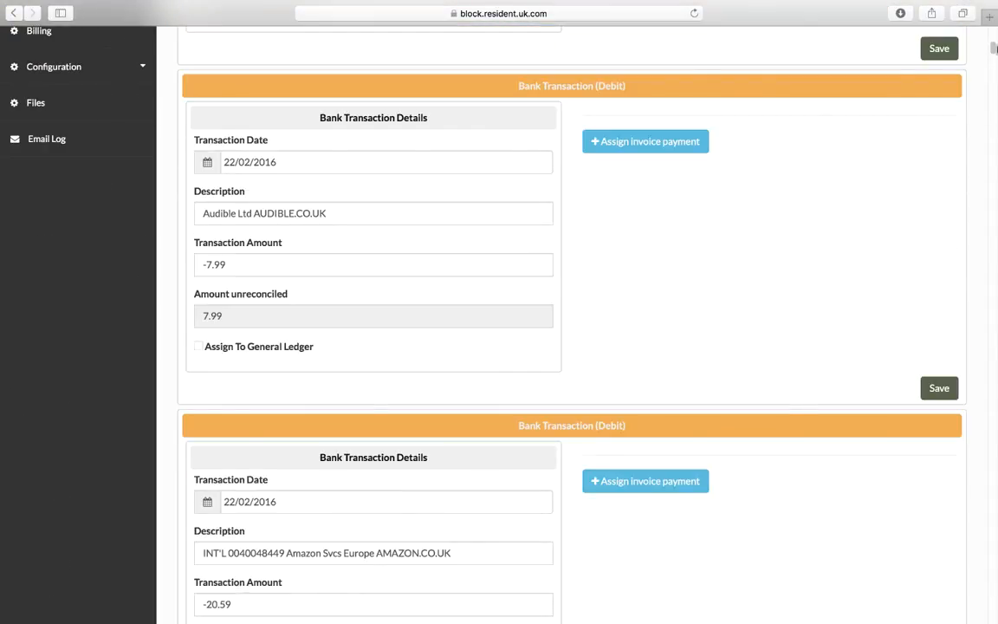
left_click_drag(995, 49, 995, 24)
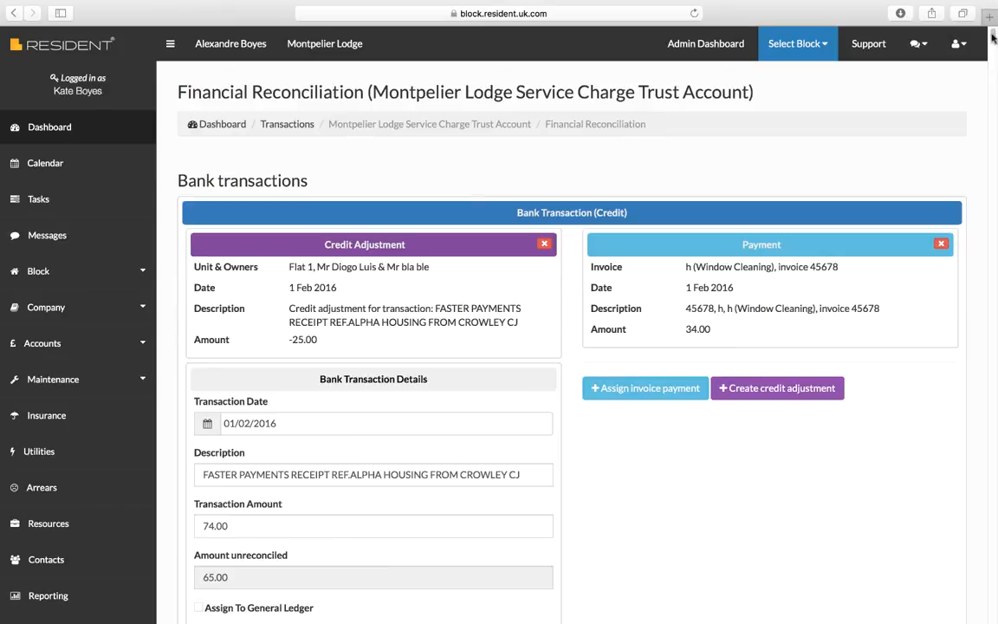
Try to assign the 1 Feb 2016 credit transaction to the general ledger under the Banking, Bank Charges category.
left_click_drag(994, 37, 994, 41)
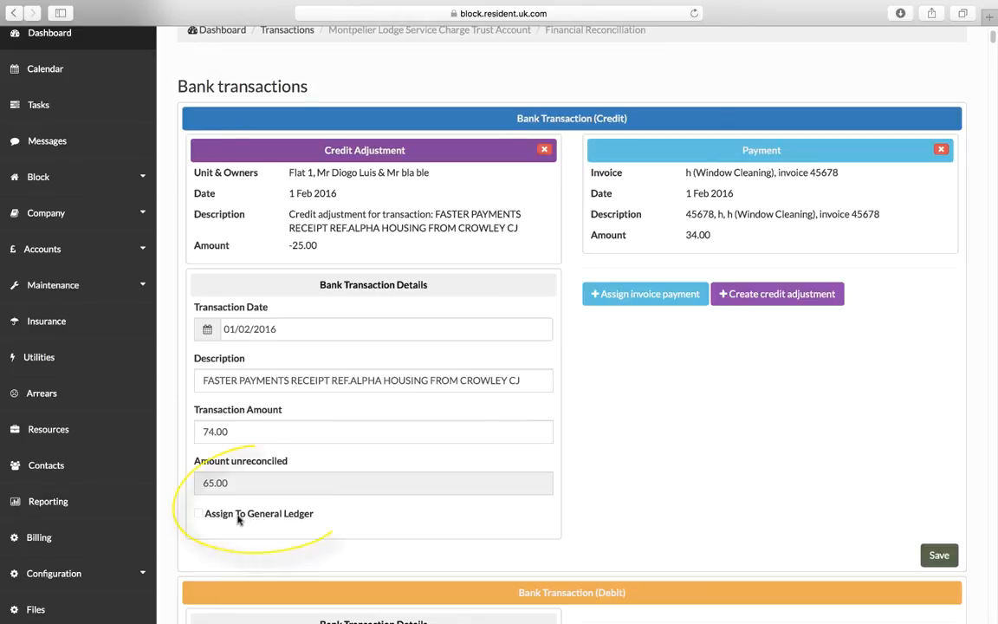
left_click(199, 514)
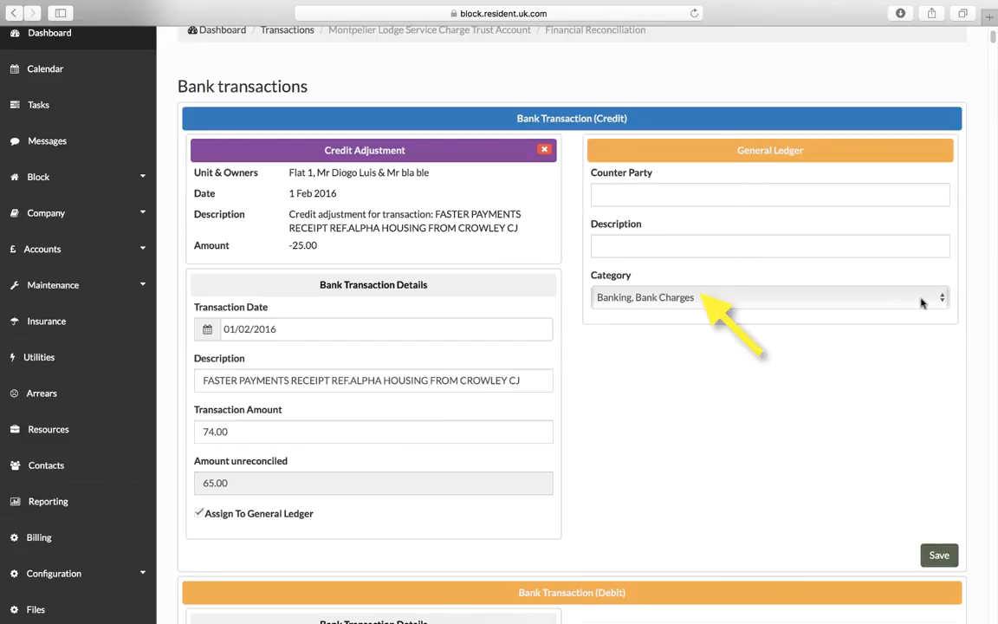
left_click(938, 555)
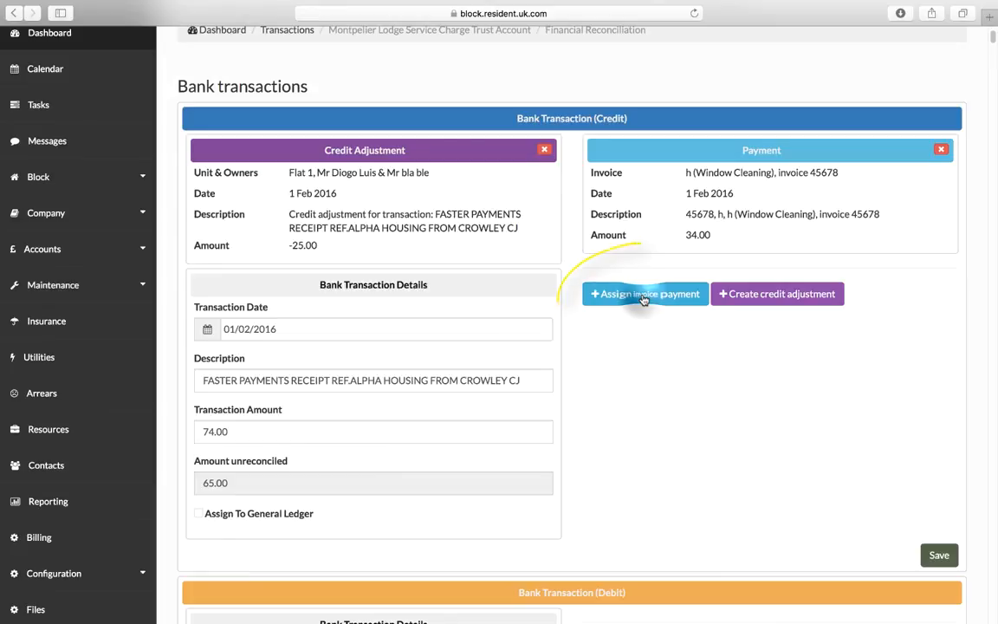
Register new payments for the £1087.50 invoices of Flat 3 and Flat 4 against the 1 Feb 2016 credit transaction, and save it.
left_click(644, 296)
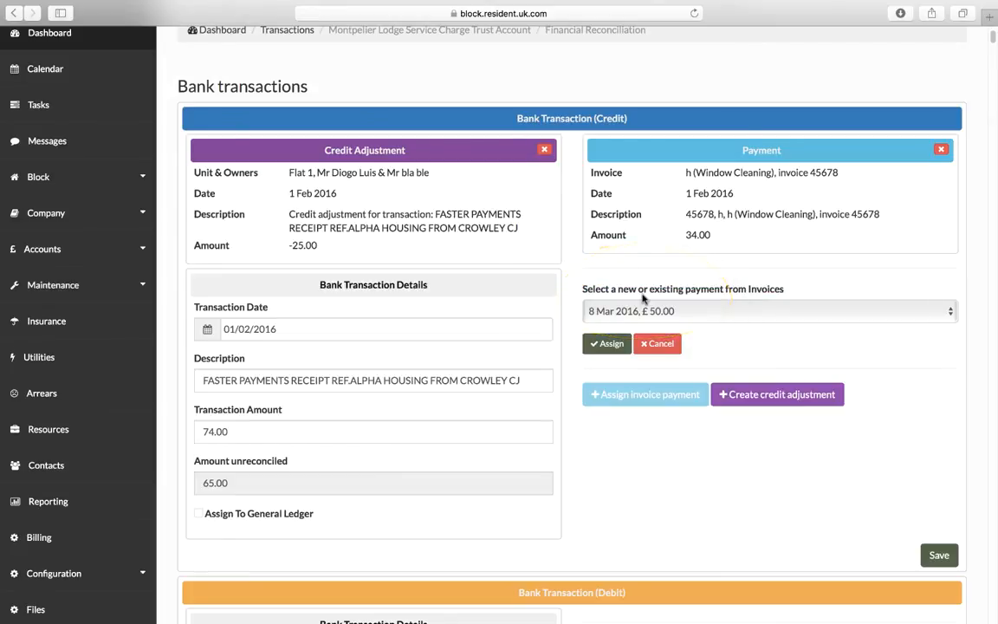
left_click(950, 317)
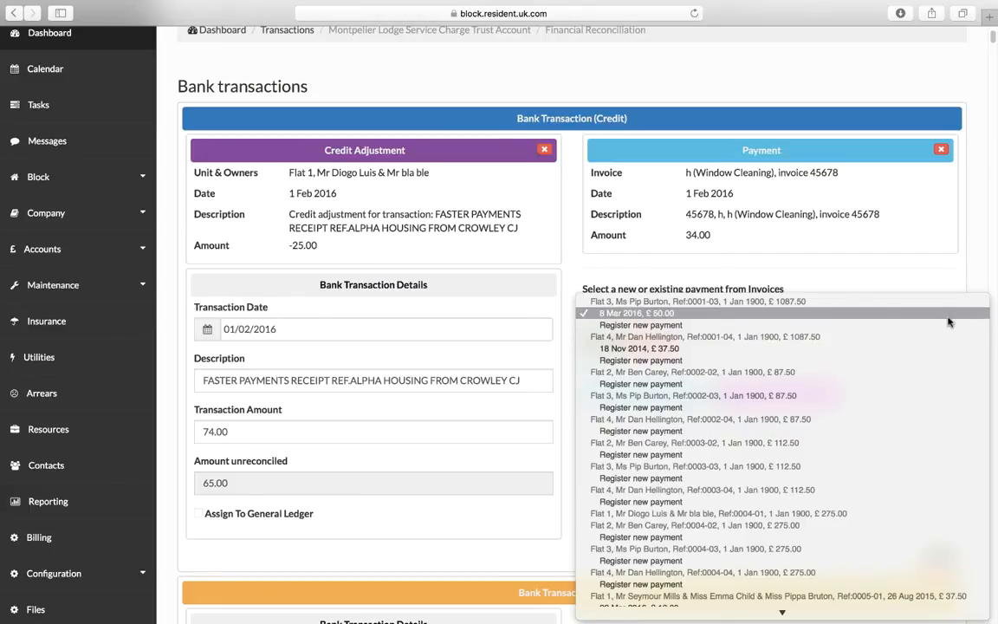
left_click(887, 327)
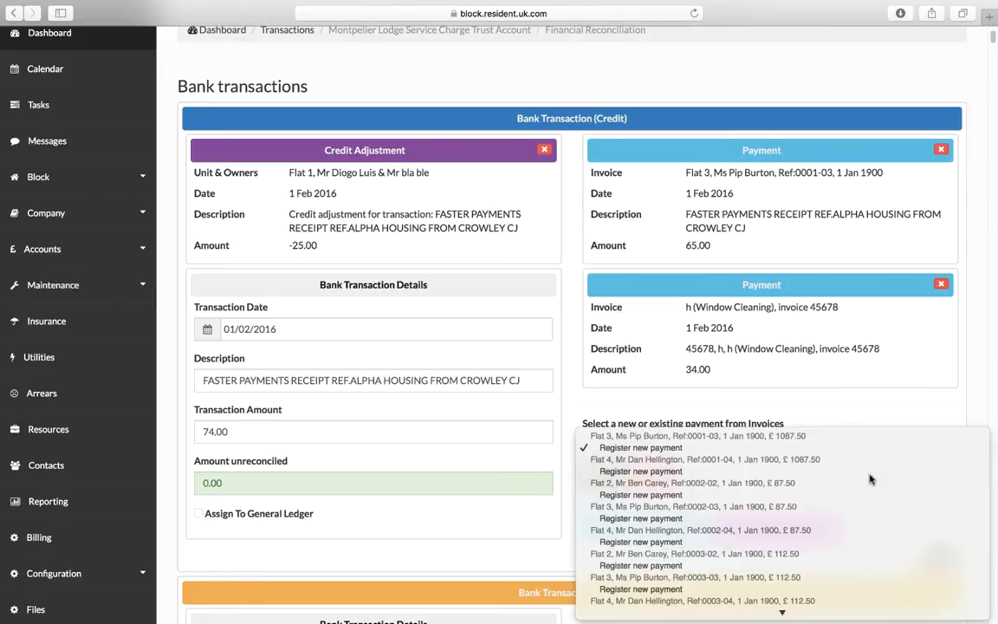
left_click(871, 477)
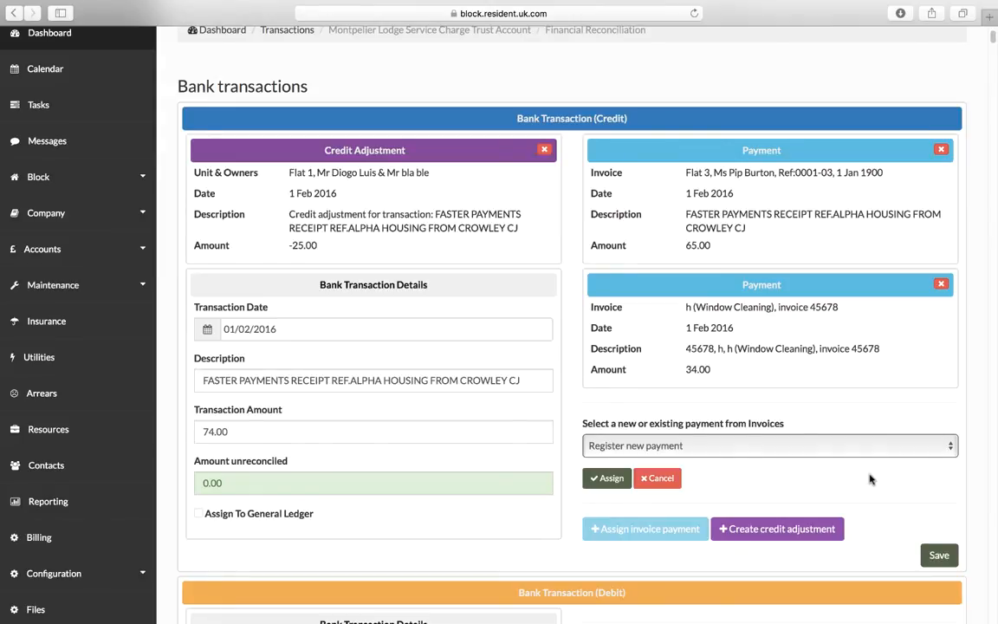
left_click(607, 477)
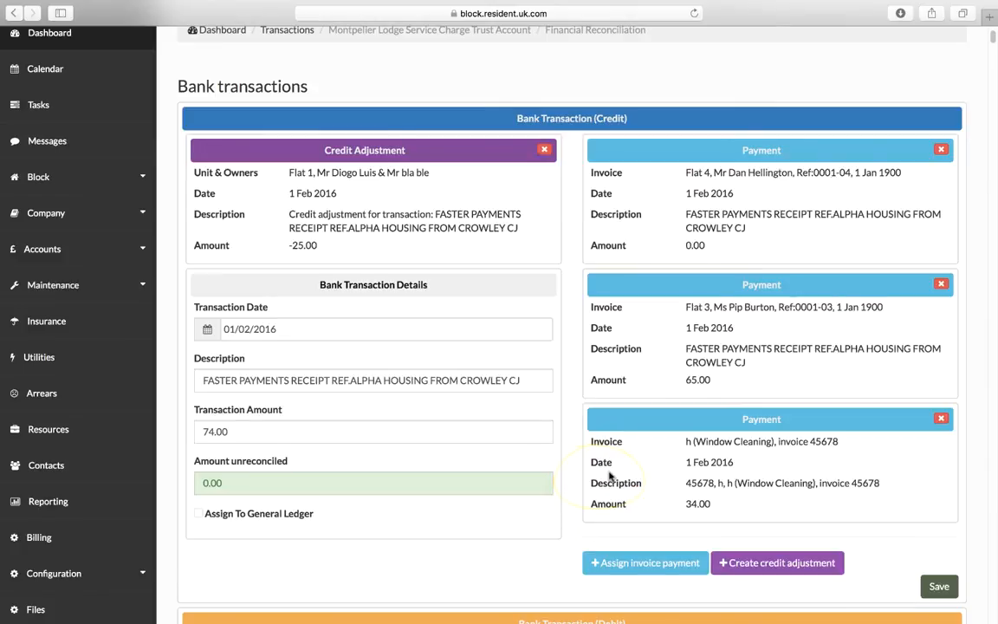
left_click(940, 588)
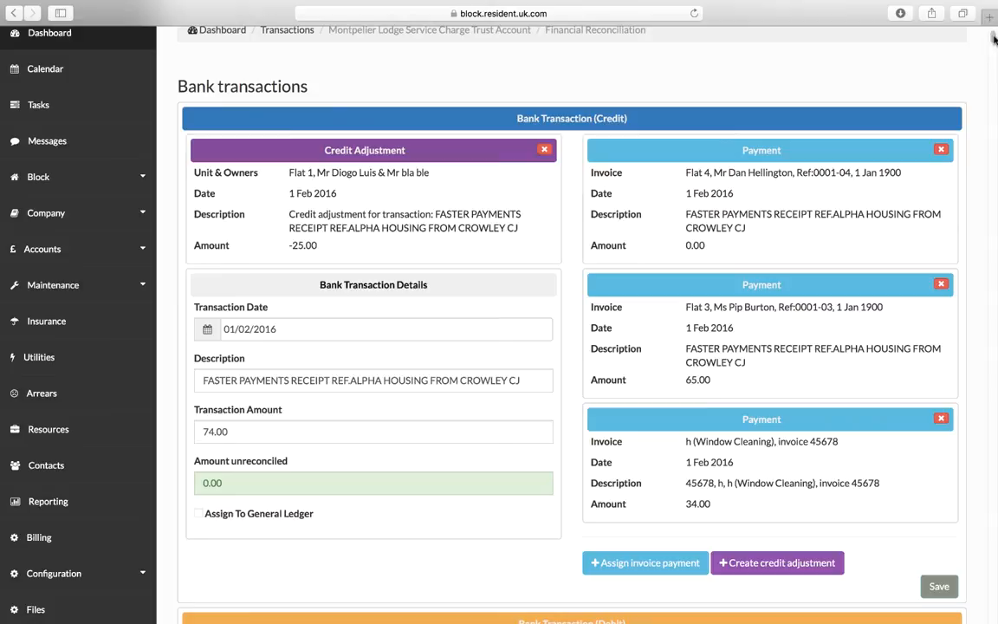
Start a credit adjustment for Flat 1 on the 1 Feb 2016 credit transaction, and open its amount to be credited for editing.
scroll(994, 39, "down", 3)
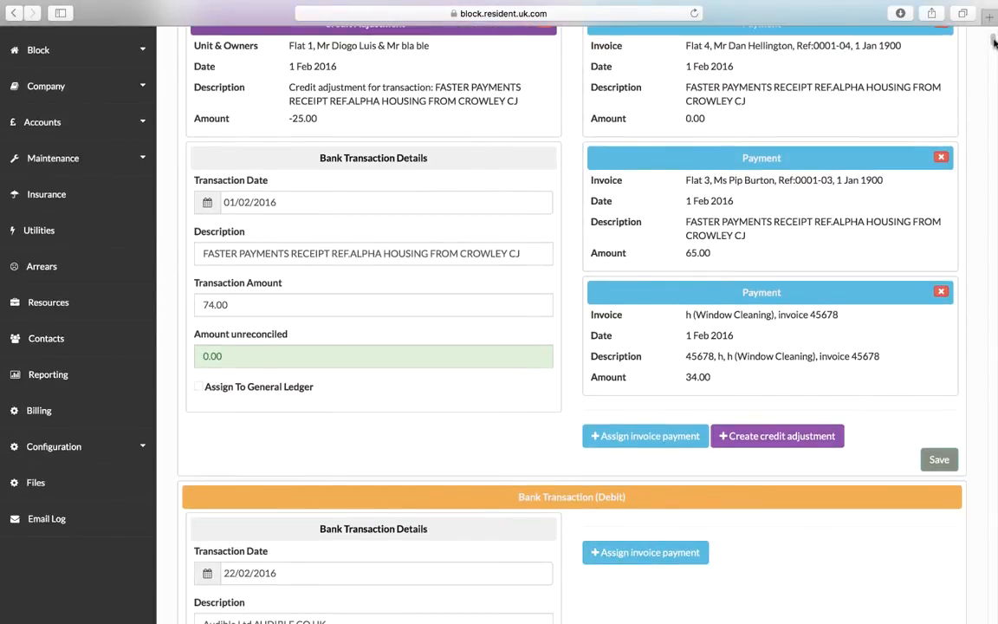
scroll(996, 178, "down", 1)
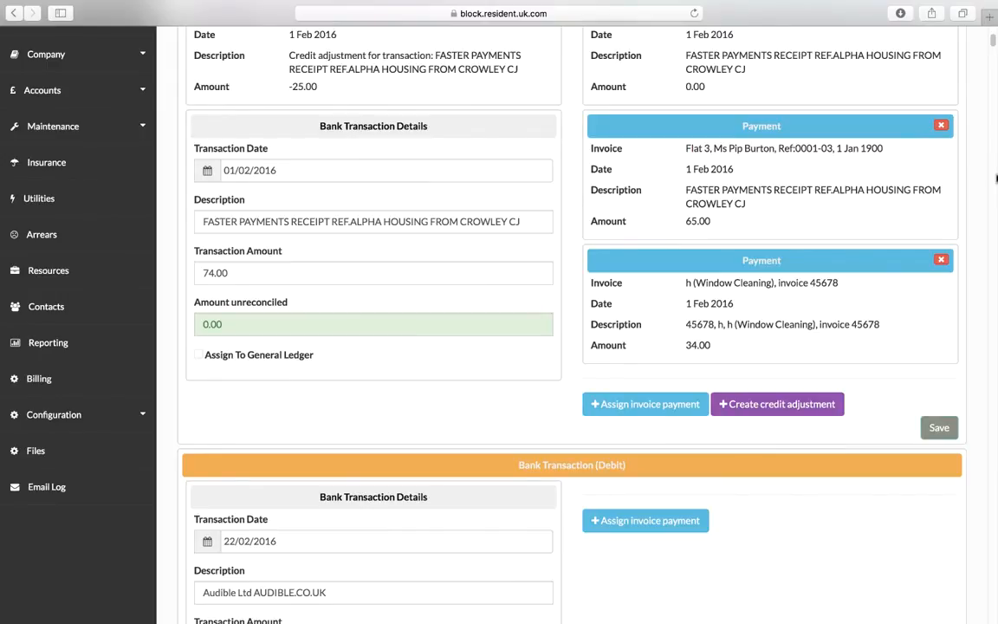
left_click(801, 411)
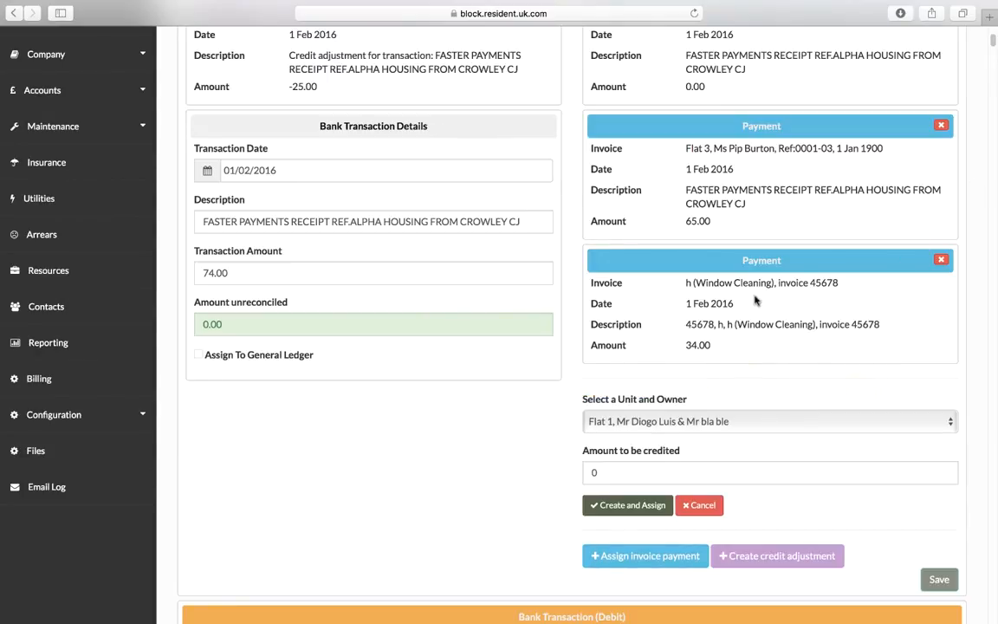
left_click(739, 475)
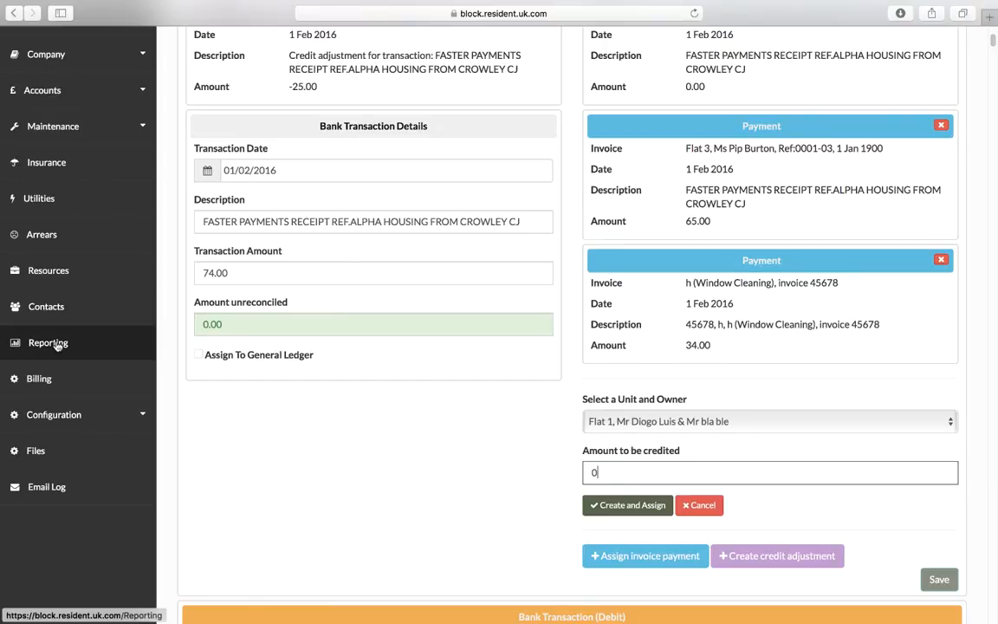
Leave the financial reconciliation and open the Support page.
scroll(57, 345, "up", 5)
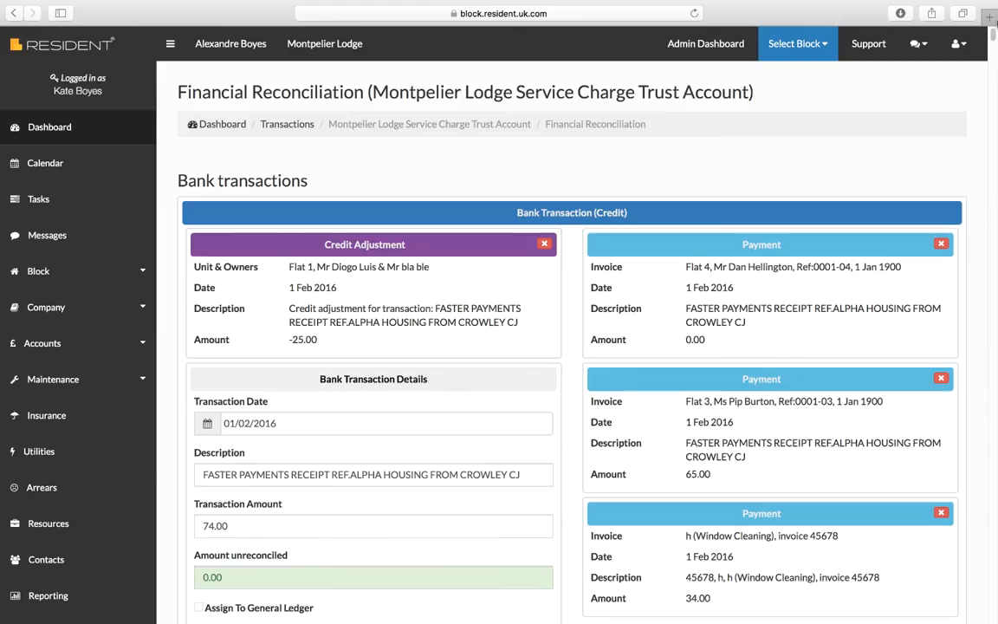
left_click(866, 46)
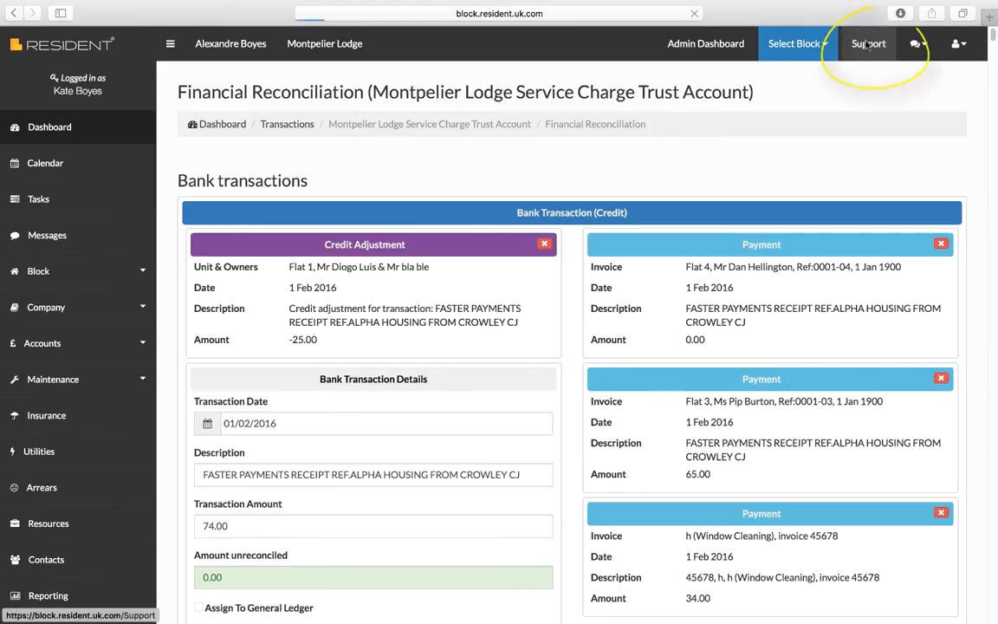